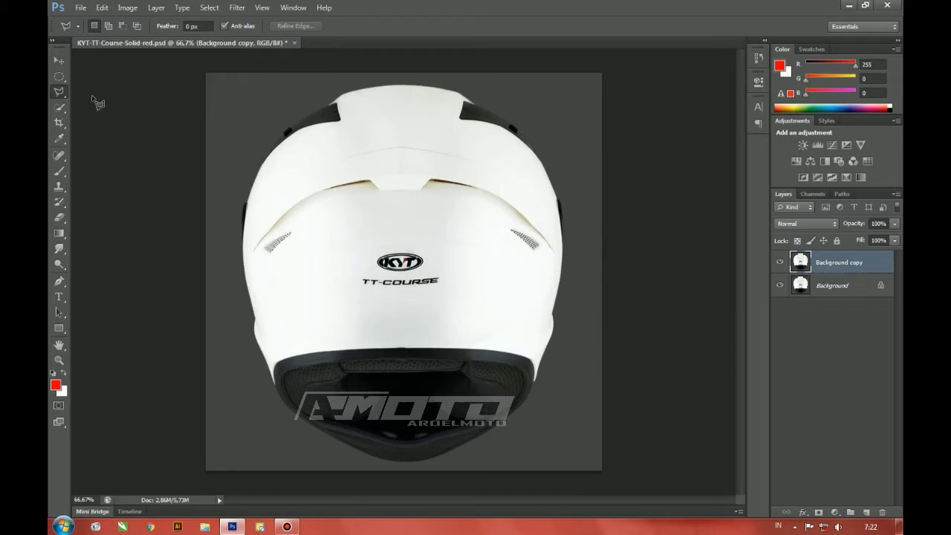
Step: Select the helmet's white shell on the Background copy layer using the Quick Selection tool in add-to-selection mode
left_click(59, 108)
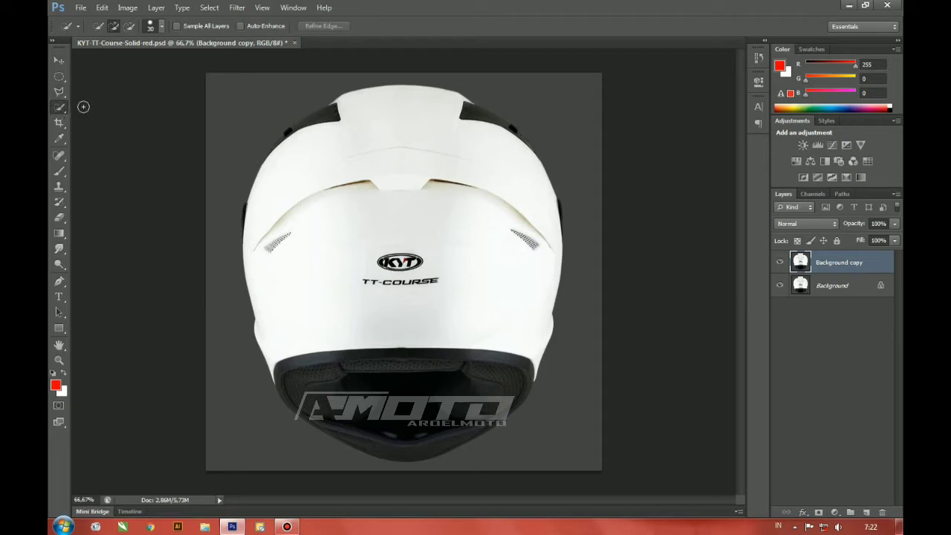
left_click(115, 26)
left_click(371, 120)
mouse_move(368, 118)
left_mouse_down()
mouse_move(447, 136)
mouse_move(500, 182)
mouse_move(482, 153)
mouse_move(357, 217)
mouse_move(345, 210)
mouse_move(421, 218)
left_mouse_up()
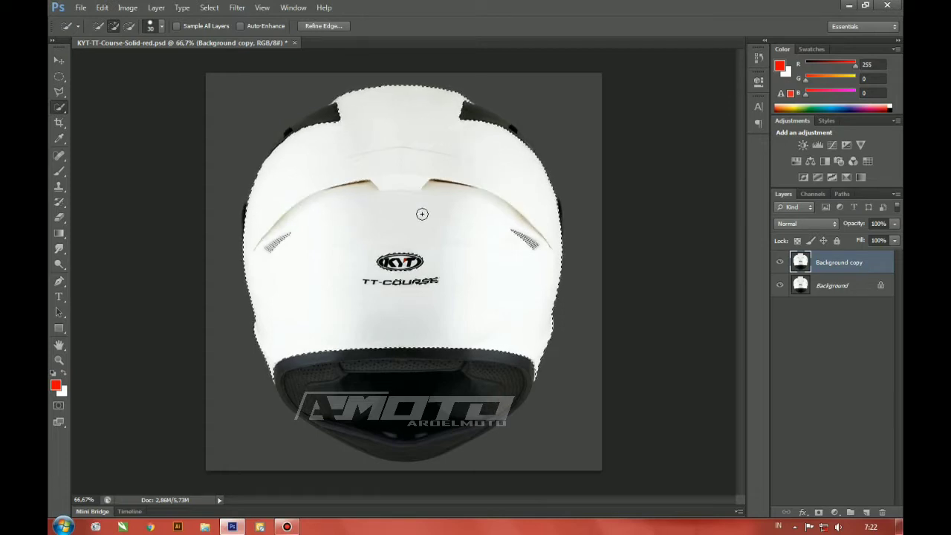
left_click(446, 289)
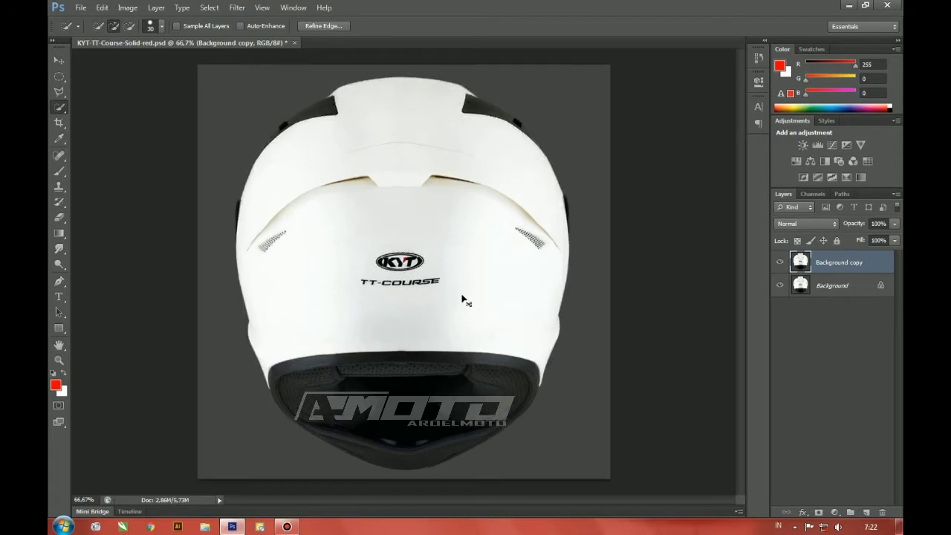
Step: Examine the selection edge around the KYT logo and along the helmet shell's lower-left corner
scroll(461, 294, "up", 3)
key("space")
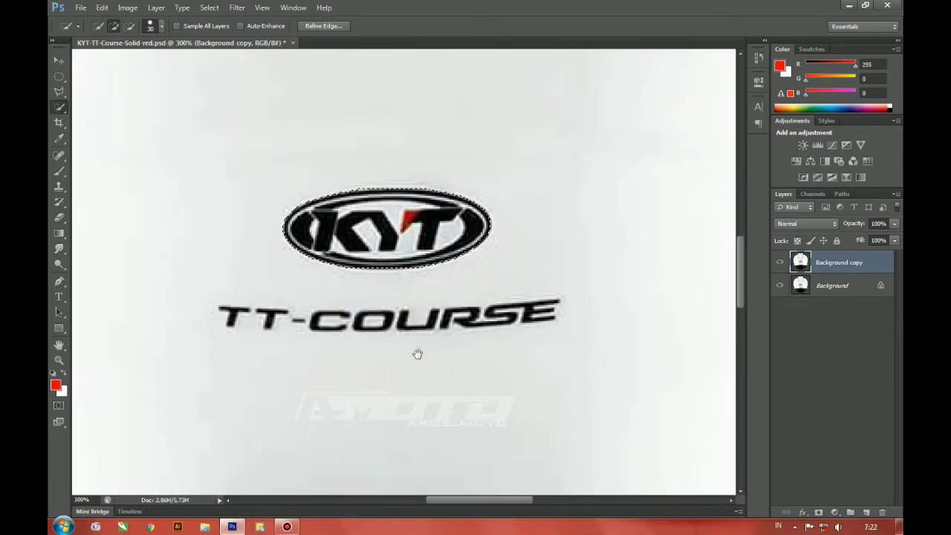
left_click_drag(394, 371, 550, 206)
left_click_drag(237, 425, 457, 245)
left_click_drag(418, 283, 518, 274)
left_click_drag(396, 211, 424, 349)
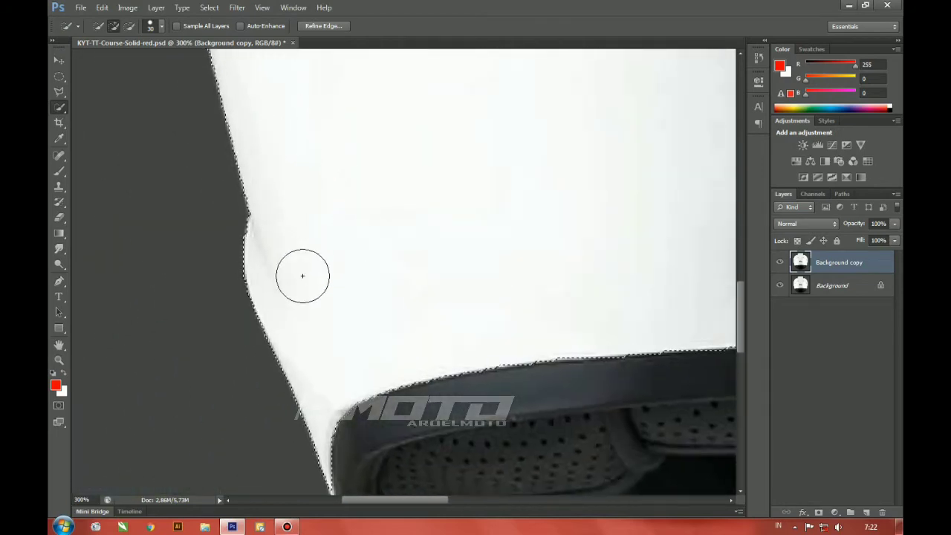
key("space")
left_click_drag(366, 303, 389, 173)
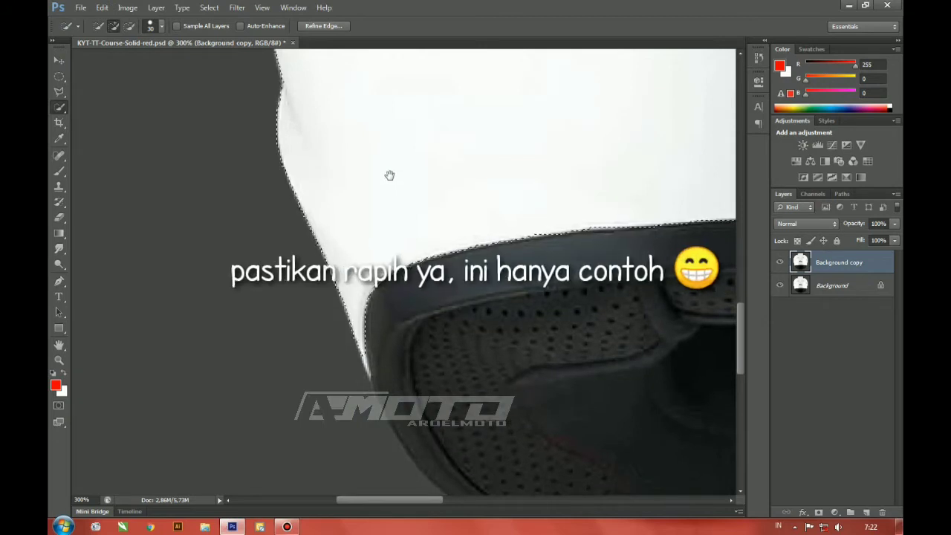
Step: Set the Polygonal Lasso to add to the selection for refining the shell's narrow lower-left tip
left_click(62, 93)
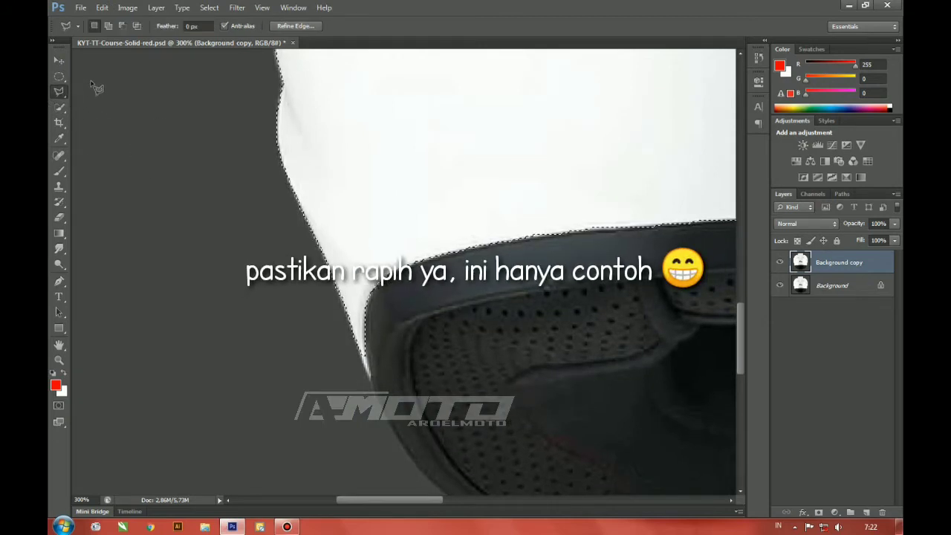
left_click(105, 27)
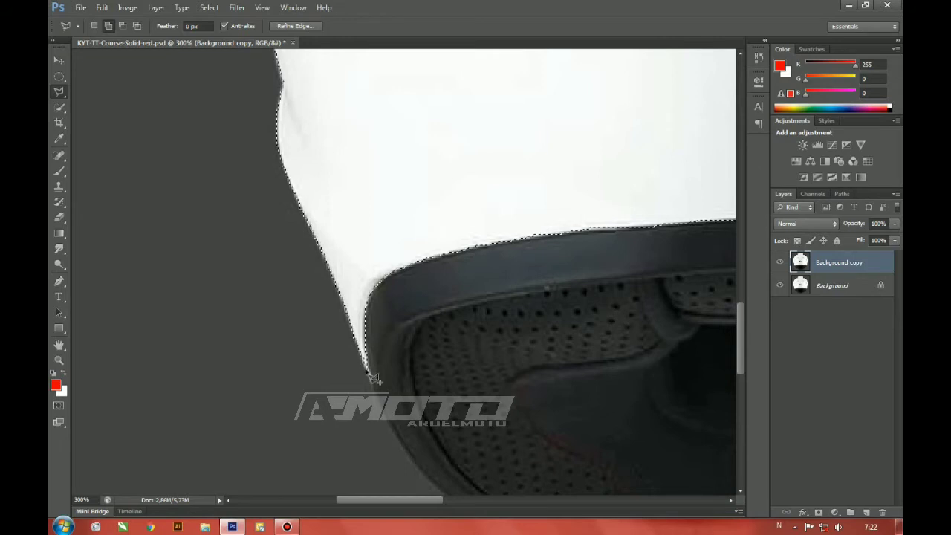
key("ctrl+d")
key("ctrl+plus")
key("ctrl+plus")
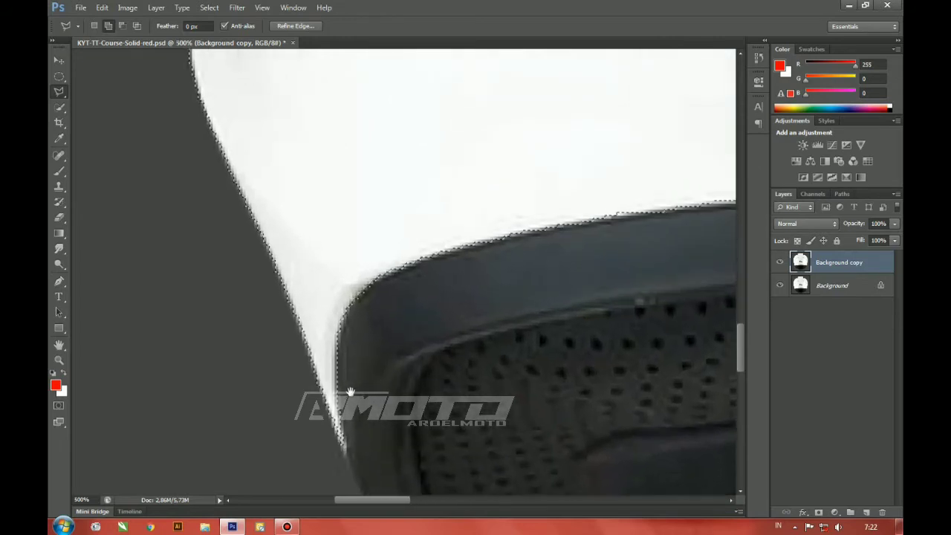
left_click_drag(350, 392, 365, 290)
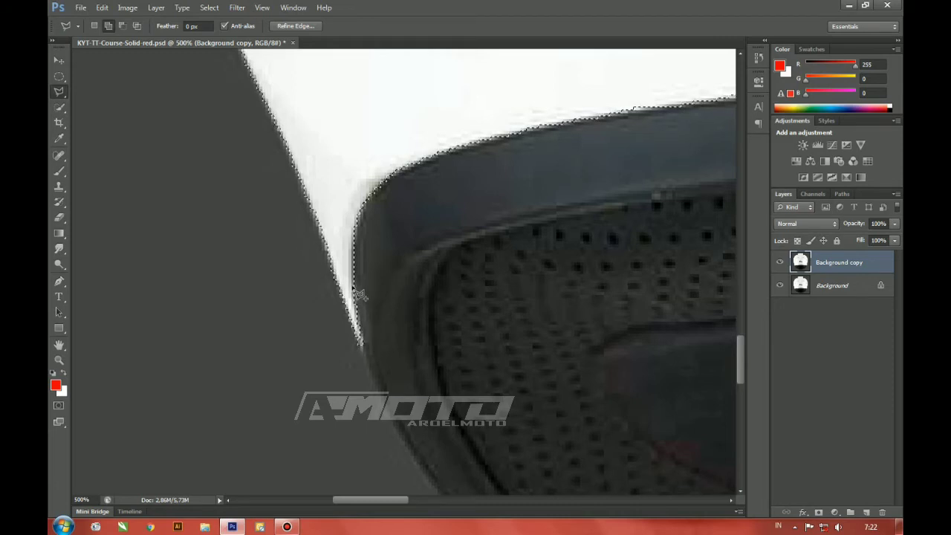
Step: Add the pale sliver at the inner corner of the upper-left black vent to the selection with the Polygonal Lasso
left_click_drag(357, 149, 441, 402)
left_click_drag(339, 178, 339, 324)
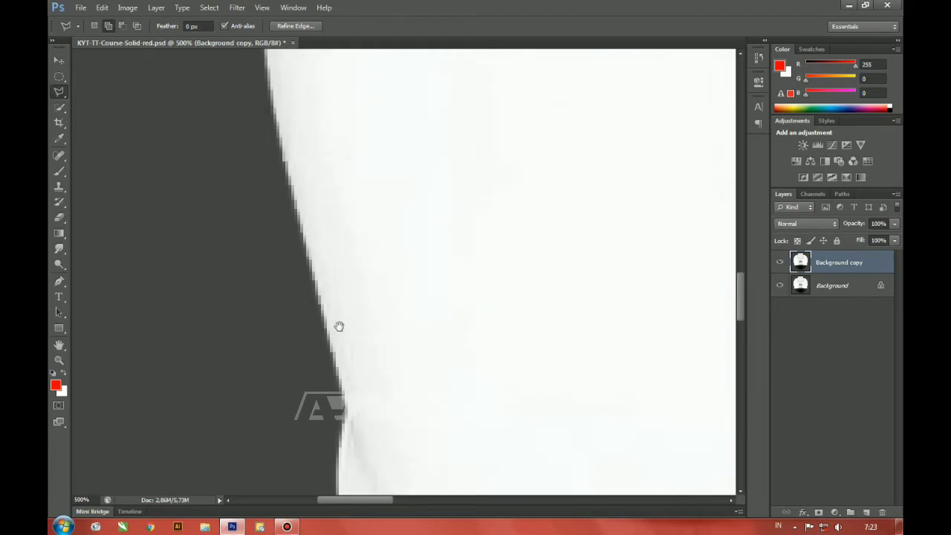
left_click_drag(369, 146, 329, 346)
left_click_drag(354, 316, 418, 378)
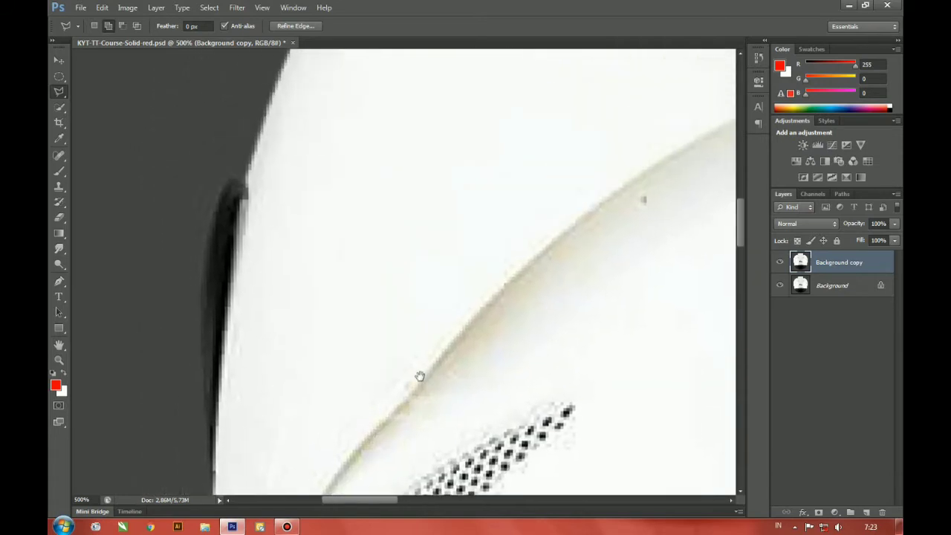
left_click_drag(361, 216, 413, 315)
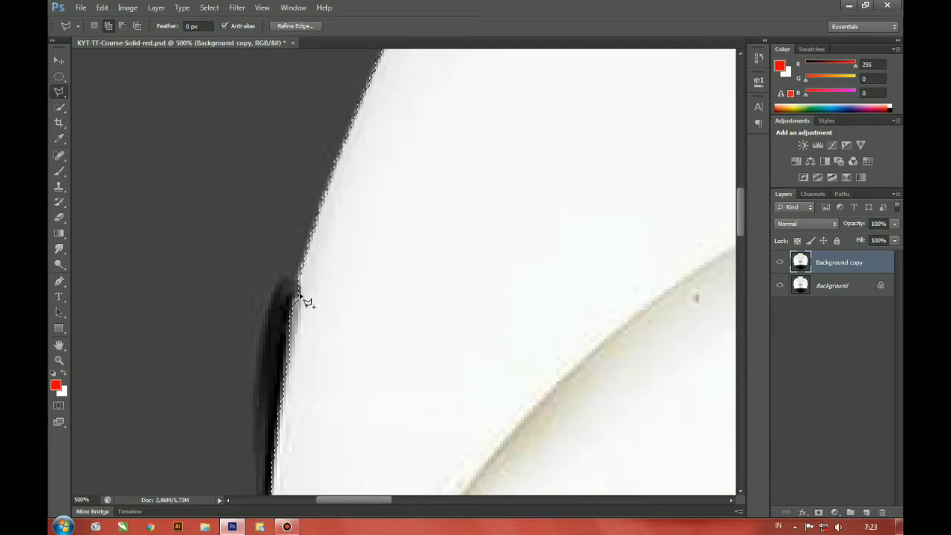
left_click_drag(388, 218, 363, 338)
left_click_drag(467, 188, 390, 319)
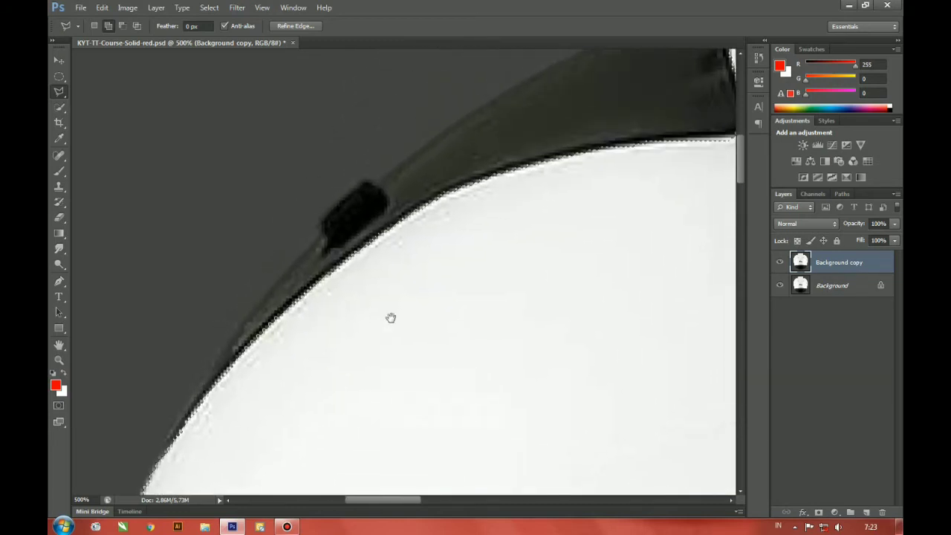
mouse_move(664, 229)
left_mouse_down()
mouse_move(396, 333)
mouse_move(386, 370)
left_mouse_up()
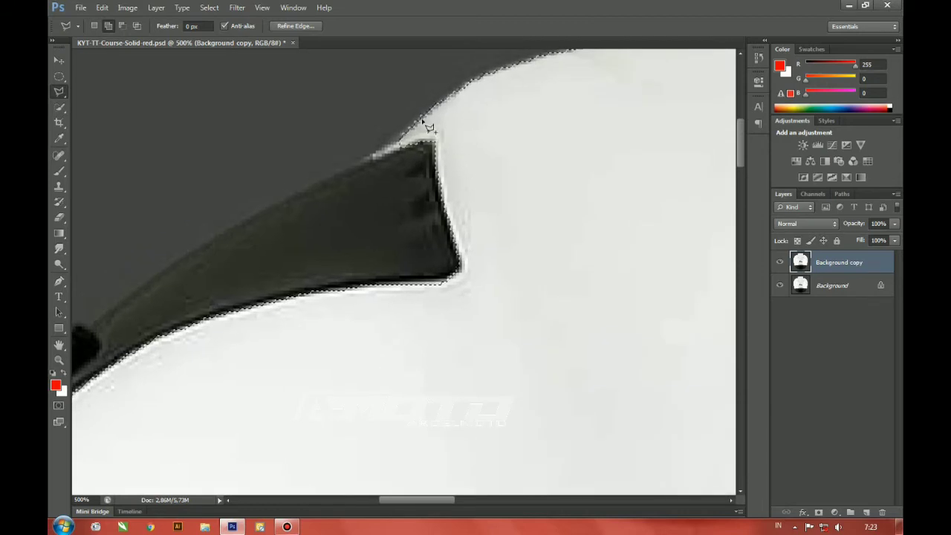
left_click(370, 159)
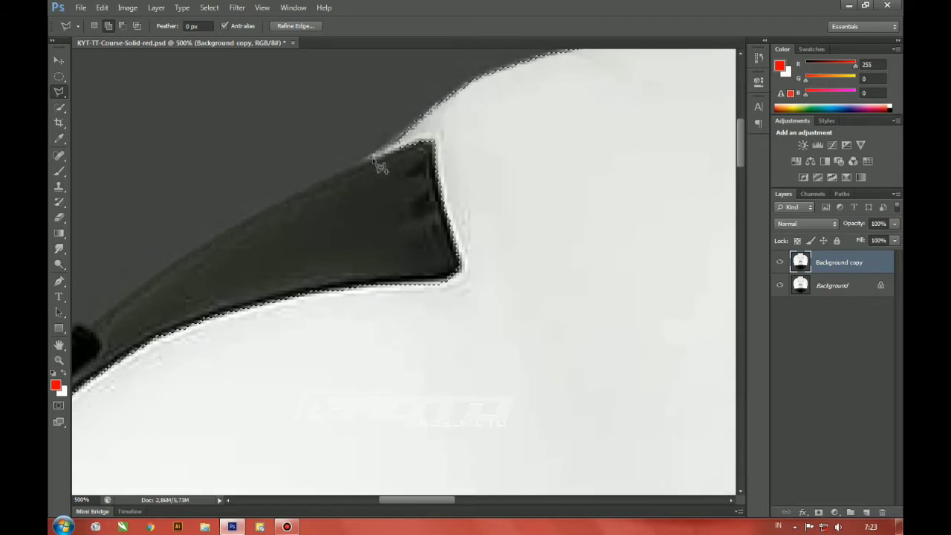
left_click(433, 139)
left_click_drag(433, 141, 305, 173)
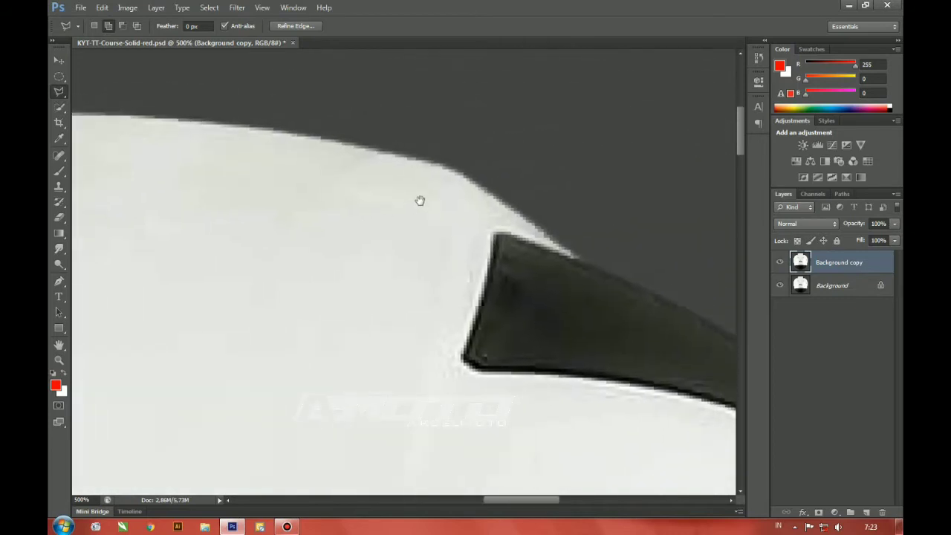
Step: Examine the selection edge from the upper-right black vent down the helmet's right side
left_click_drag(422, 200, 390, 212)
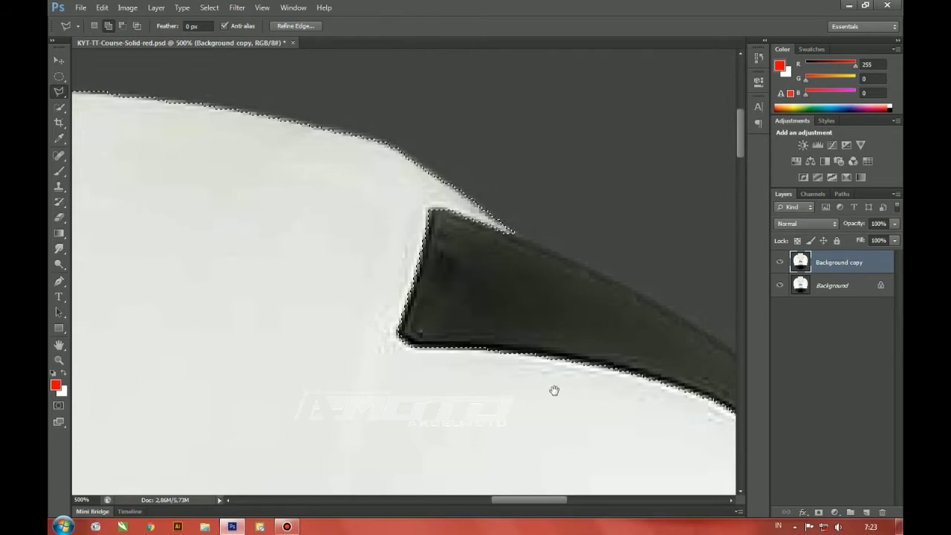
left_click_drag(552, 388, 438, 223)
left_click_drag(513, 329, 416, 273)
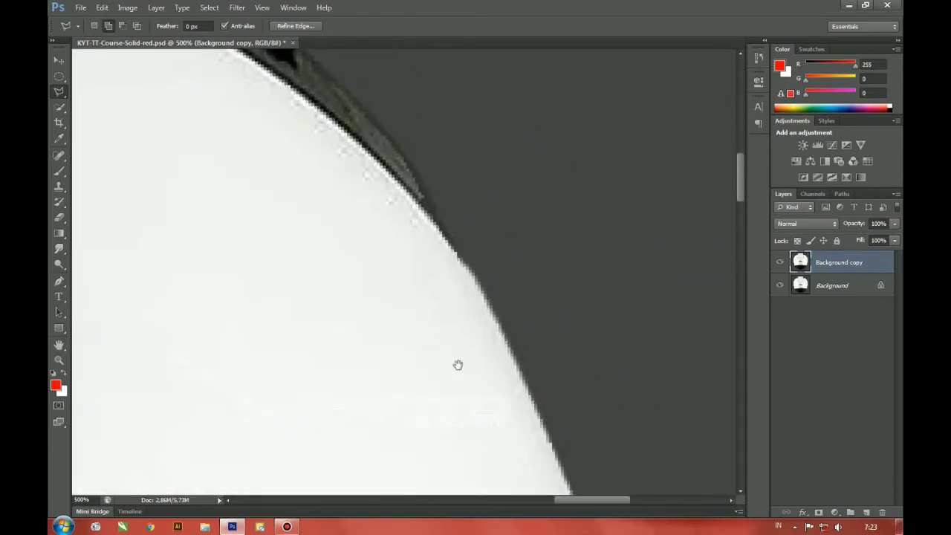
left_click_drag(456, 364, 390, 139)
left_click_drag(385, 225, 431, 115)
left_click_drag(366, 285, 378, 182)
left_click_drag(378, 309, 458, 218)
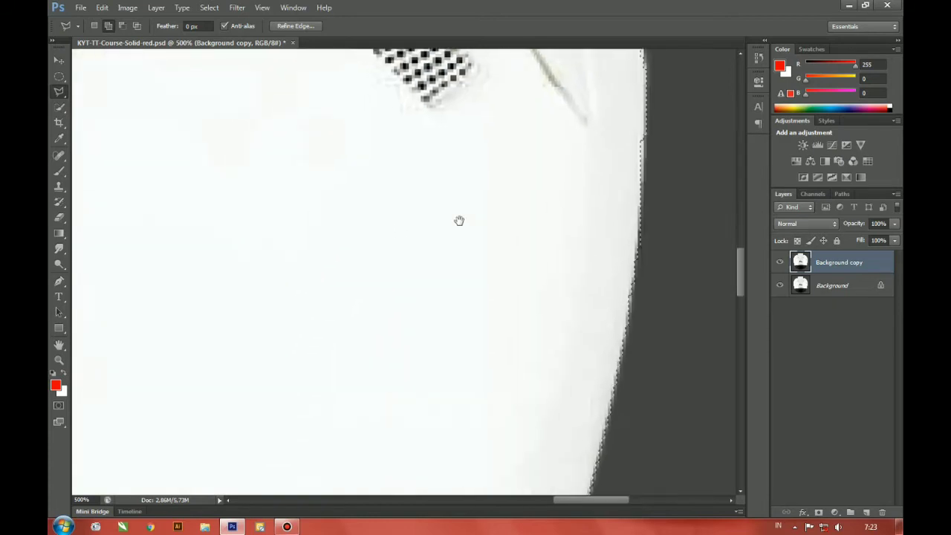
Step: Copy the selected white shell from the Background copy layer onto a new layer
key("ctrl+minus")
key("ctrl+minus")
key("ctrl+minus")
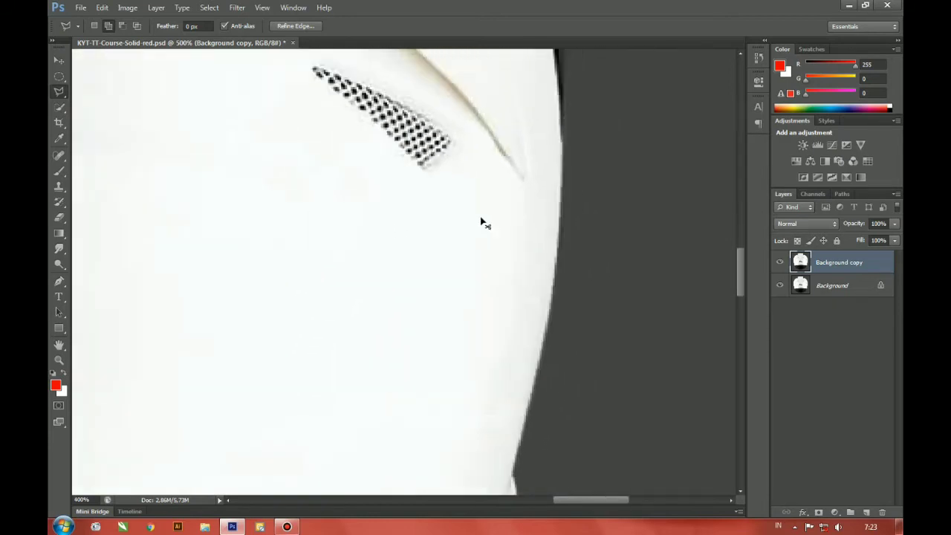
key("ctrl+minus")
key("ctrl+minus")
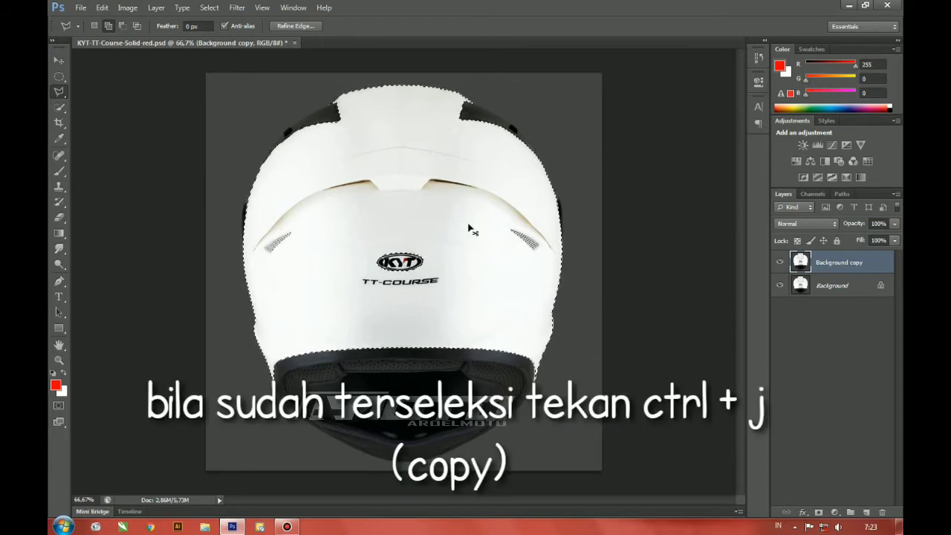
key("ctrl+j")
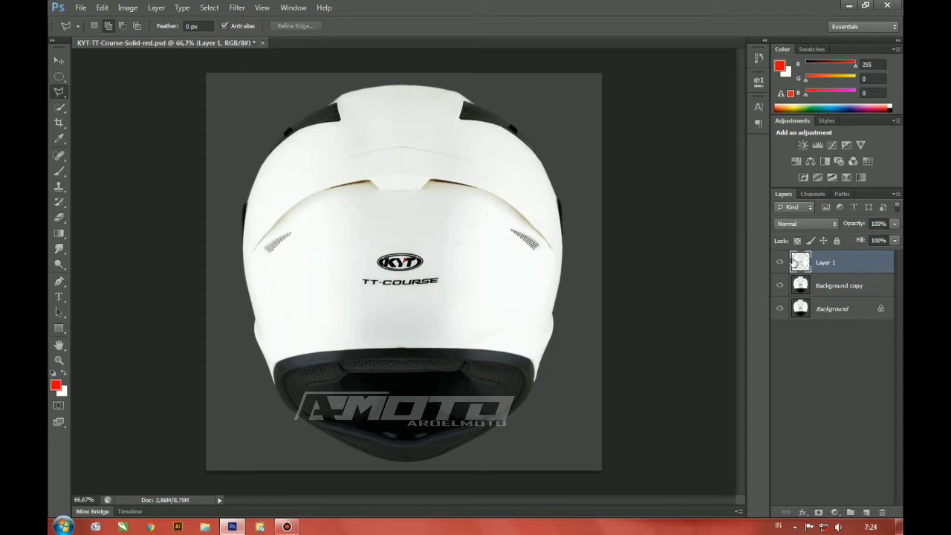
Step: Choose the Brush tool and set its blending mode to Color
left_click(59, 172)
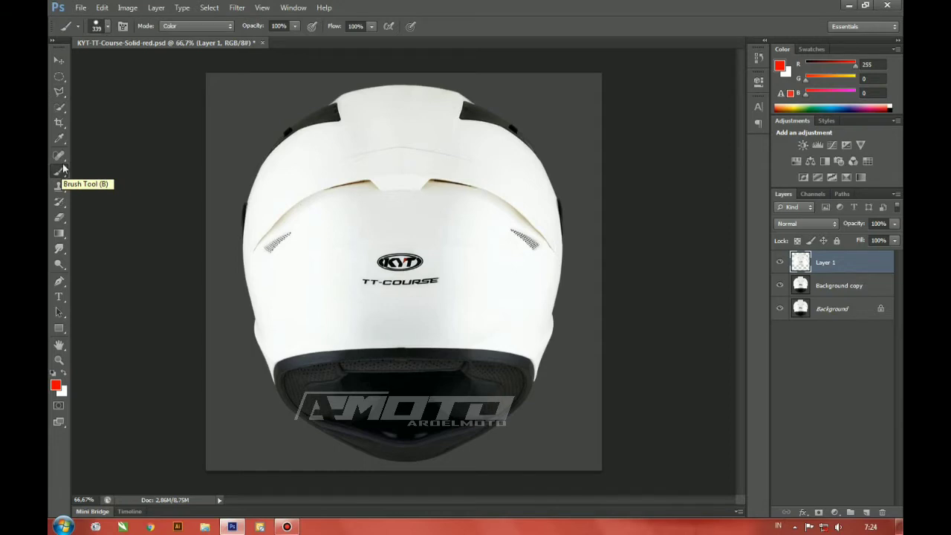
left_click(197, 26)
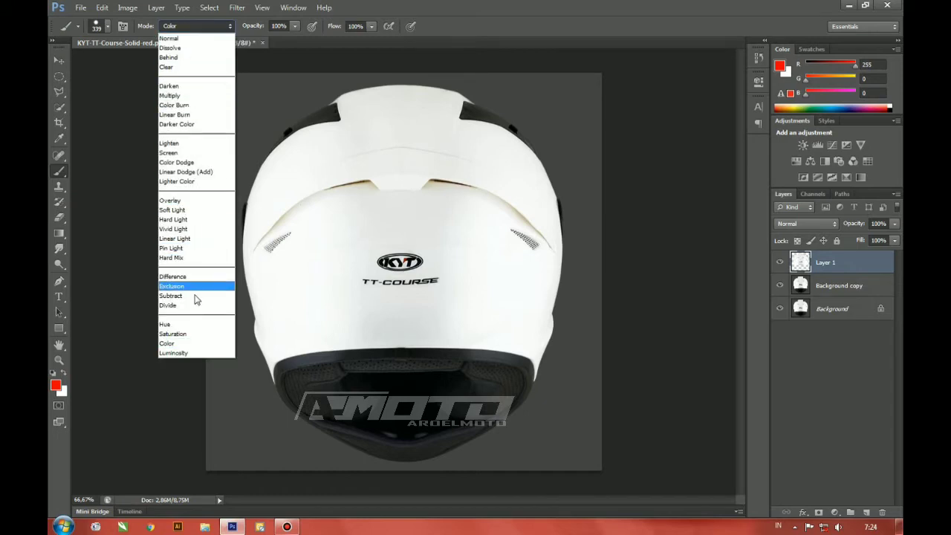
left_click(186, 343)
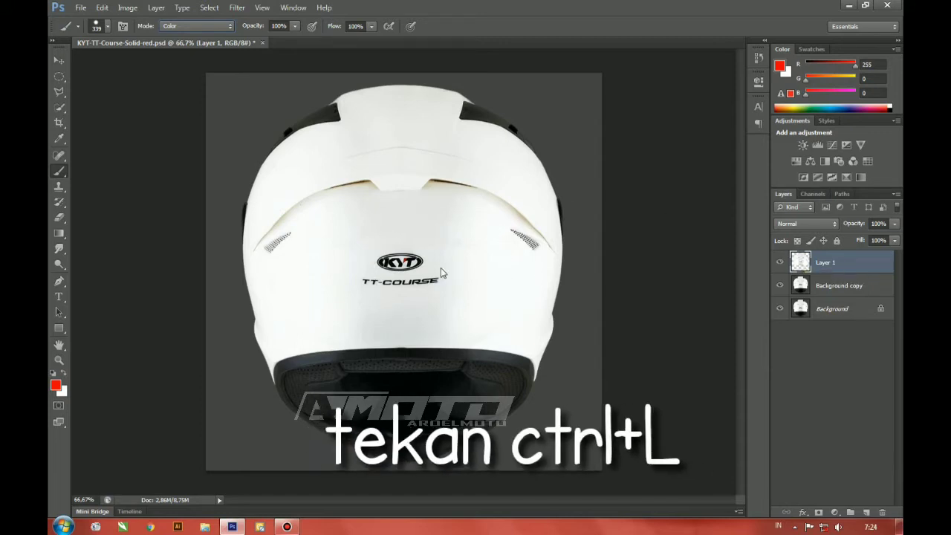
Step: Darken the copied shell layer with a Levels adjustment, lowering the white output level to 120
key("ctrl+l")
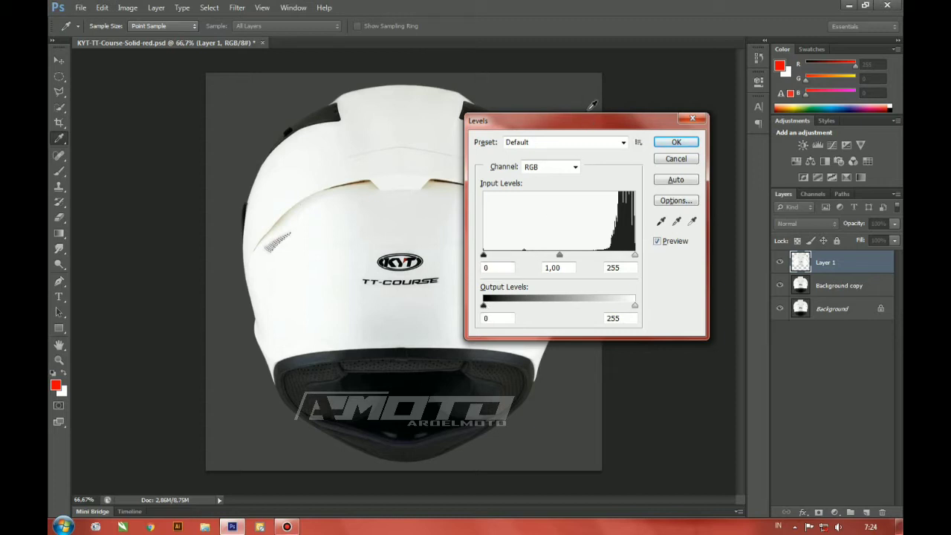
left_click_drag(589, 123, 586, 250)
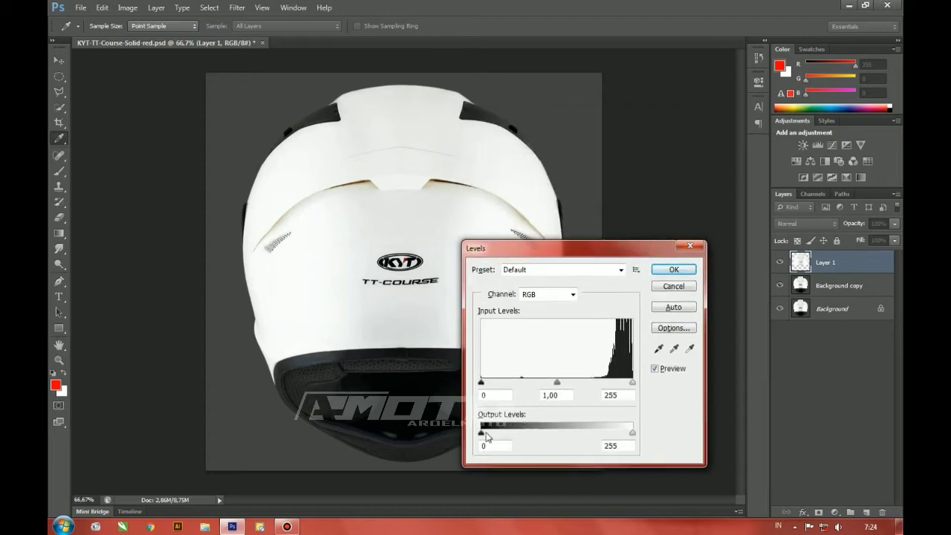
mouse_move(481, 433)
left_mouse_down()
mouse_move(547, 433)
mouse_move(481, 433)
left_mouse_up()
left_click_drag(631, 433, 571, 435)
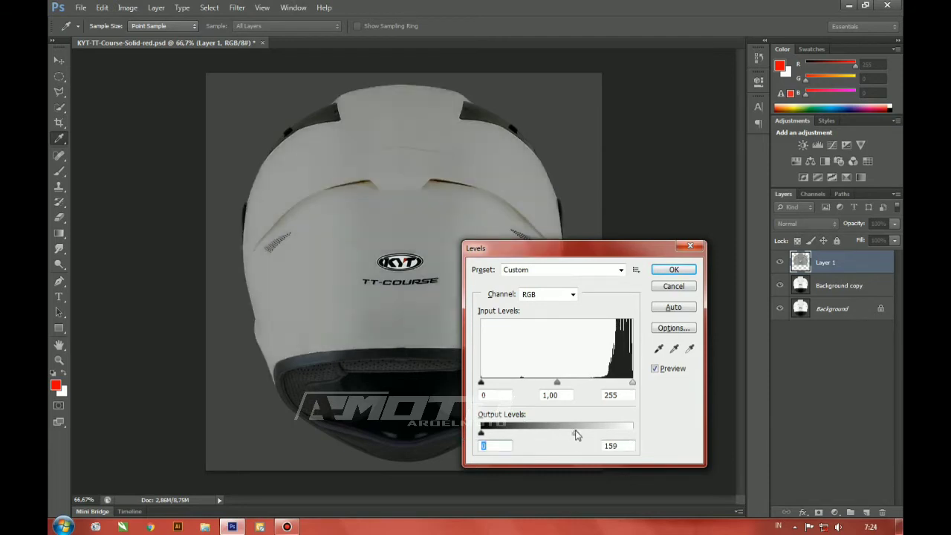
key("Tab")
mouse_move(481, 381)
left_mouse_down()
mouse_move(497, 384)
mouse_move(468, 384)
left_mouse_up()
key("Tab")
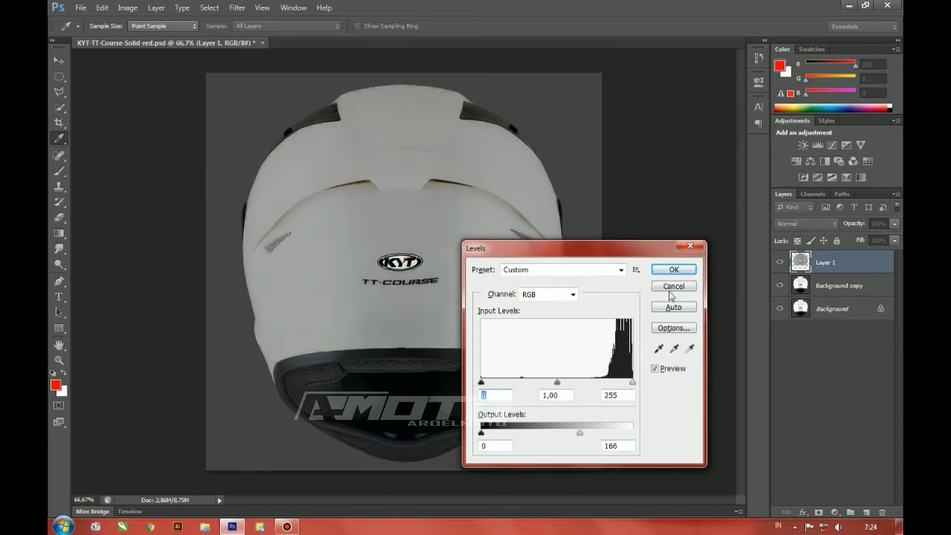
left_click_drag(577, 433, 552, 435)
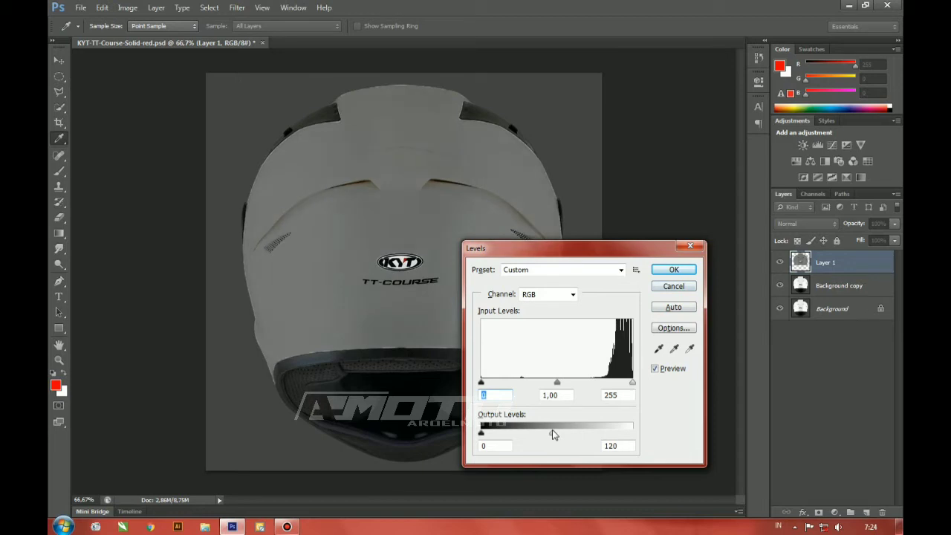
left_click(673, 270)
Step: Pick pure red (R 255, G 0, B 0) as the foreground colour for the Brush tool
key("b")
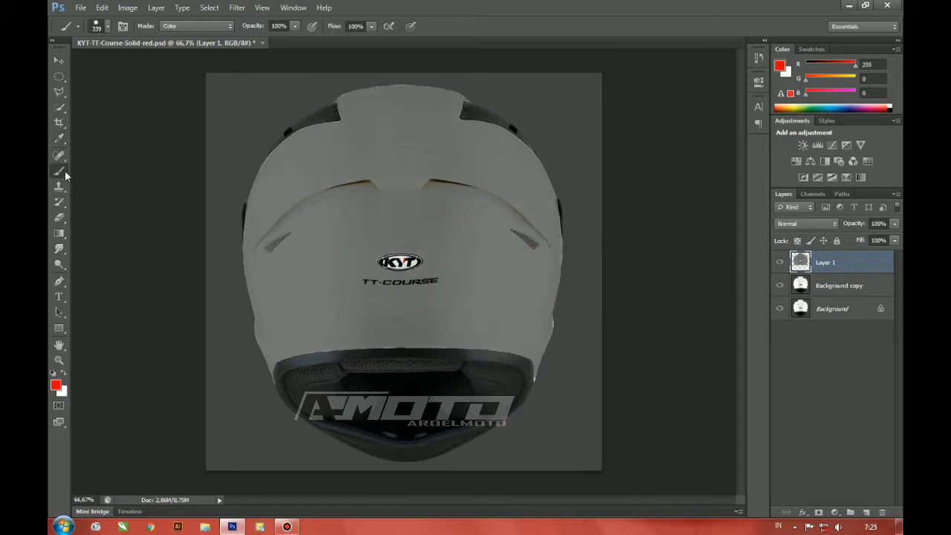
left_click(55, 384)
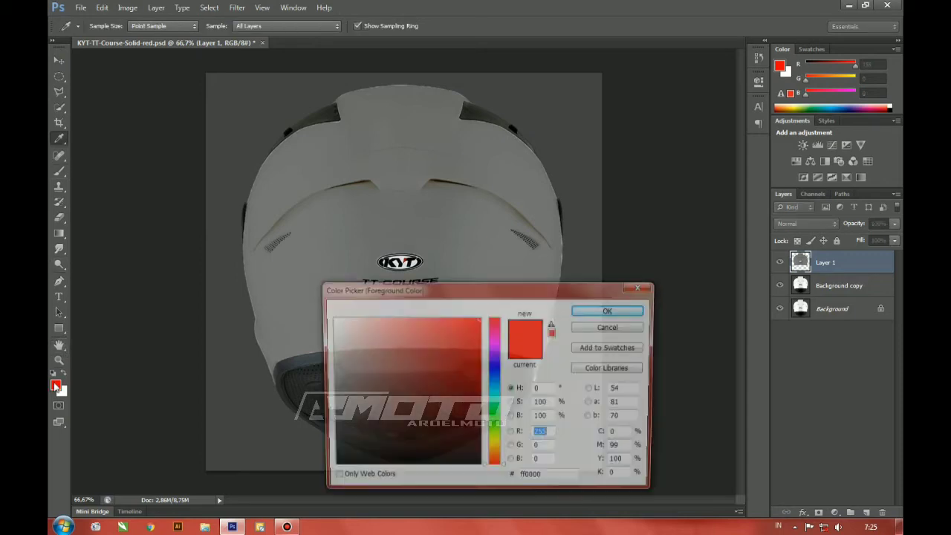
left_click_drag(438, 365, 536, 286)
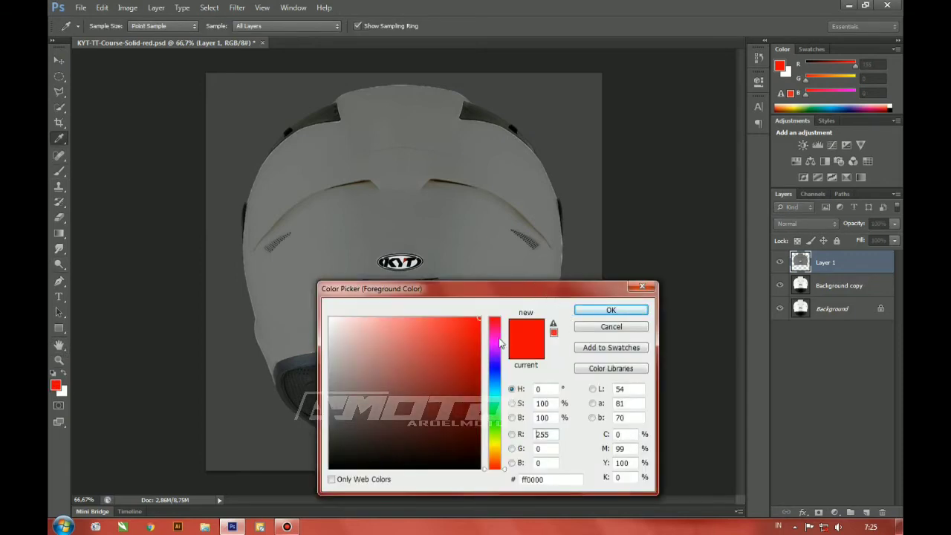
left_click_drag(499, 338, 505, 292)
left_click(459, 334)
mouse_move(478, 321)
left_mouse_down()
mouse_move(491, 318)
mouse_move(480, 317)
left_mouse_up()
left_click(610, 309)
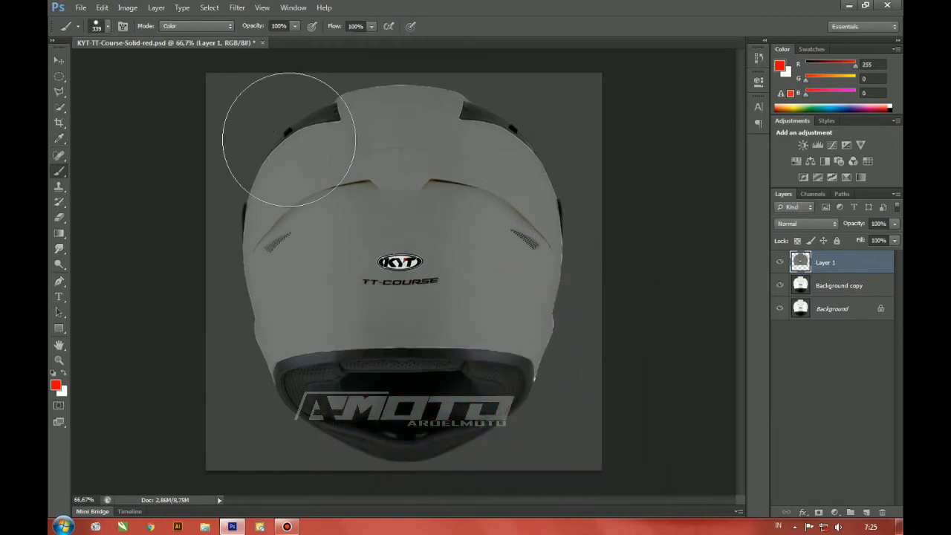
left_click(60, 109)
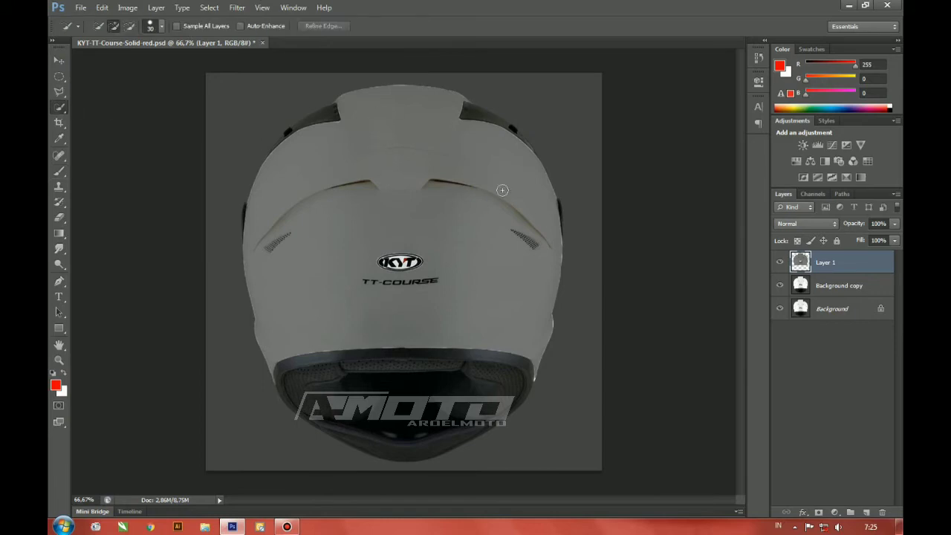
left_click_drag(502, 190, 559, 230)
left_click_drag(424, 155, 253, 239)
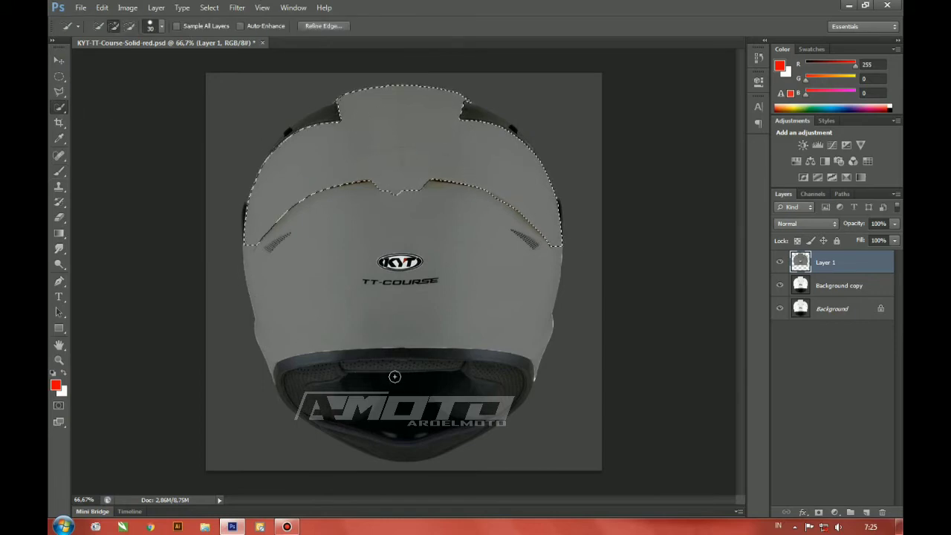
left_click_drag(397, 194, 394, 376)
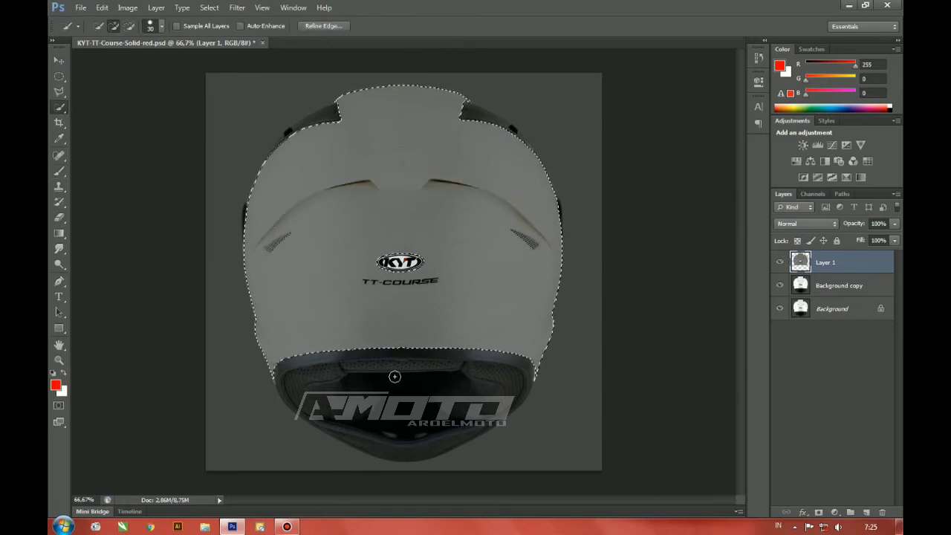
left_click(495, 339)
key("ctrl+z")
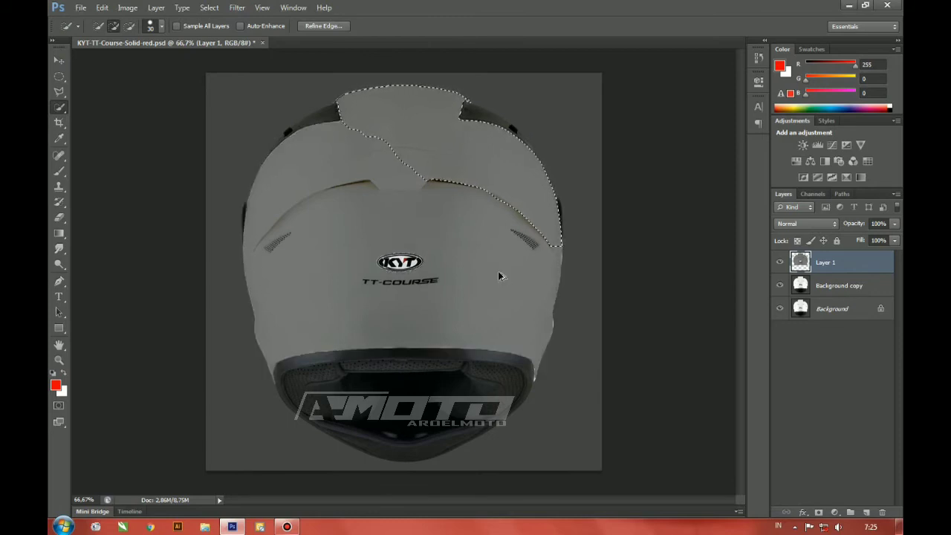
key("ctrl+d")
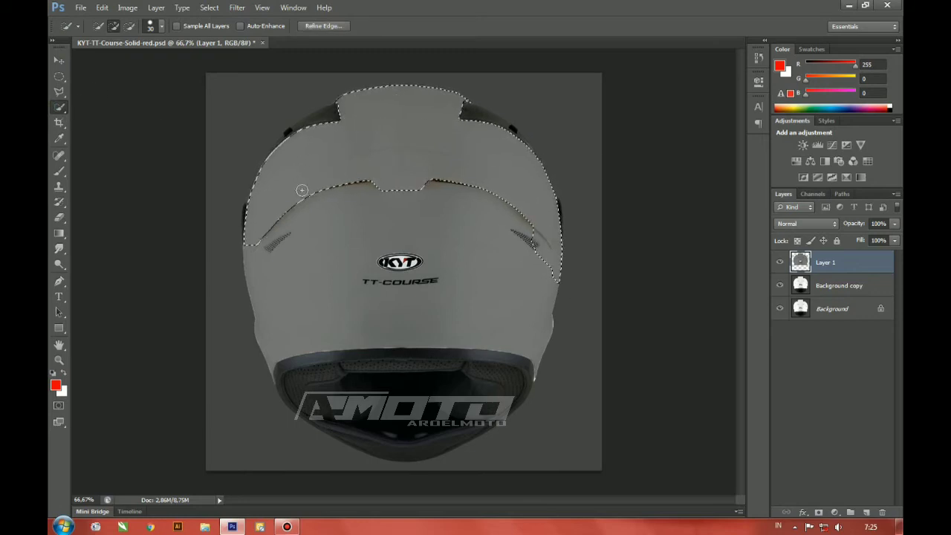
Step: Select the whole grey helmet shell on Layer 1 with the Quick Selection tool, leaving out the oval KYT logo
left_click_drag(302, 190, 294, 349)
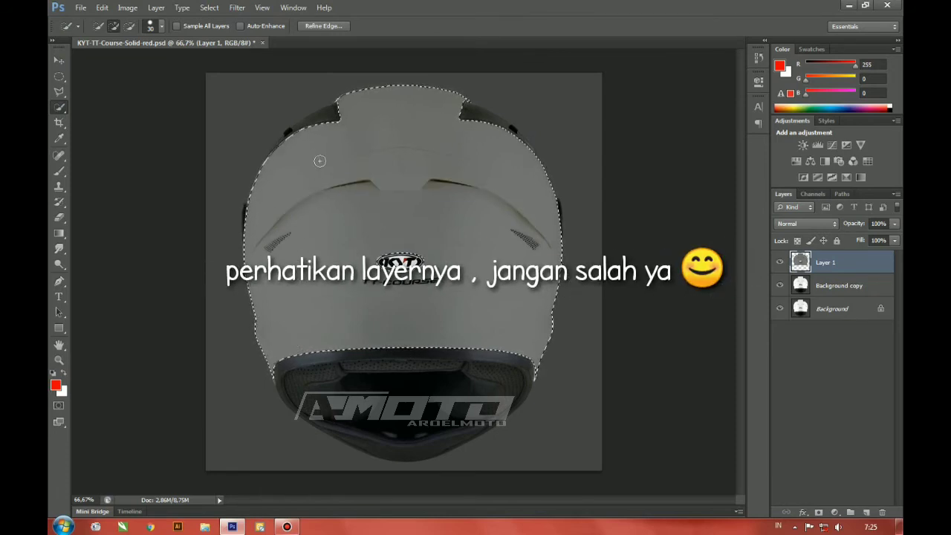
left_click_drag(320, 160, 433, 120)
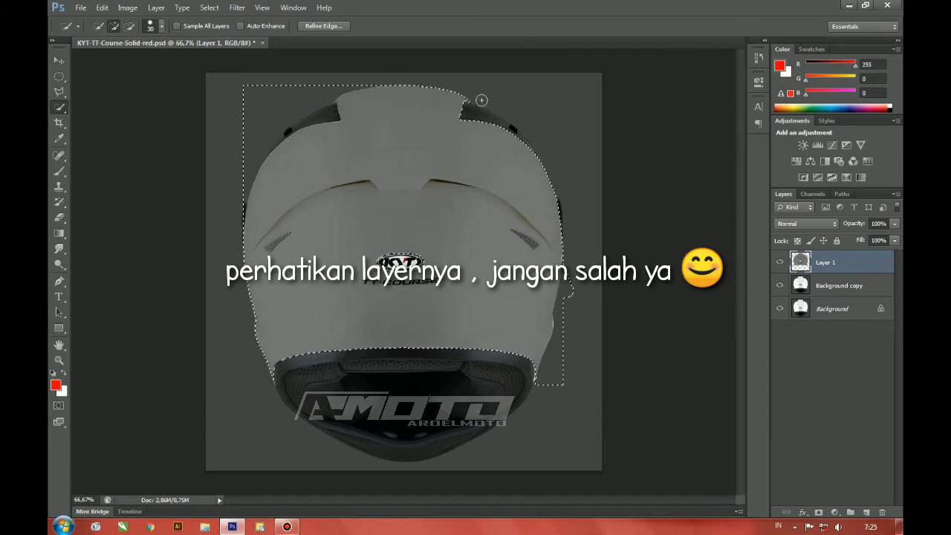
left_click_drag(589, 241, 457, 133)
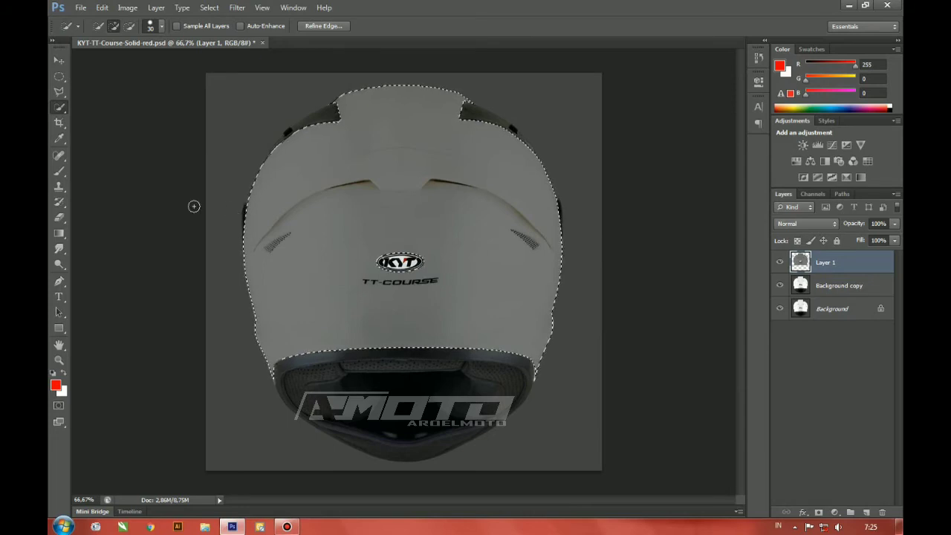
Step: Paint the entire selected shell red with the Brush tool in Color mode
left_click(58, 172)
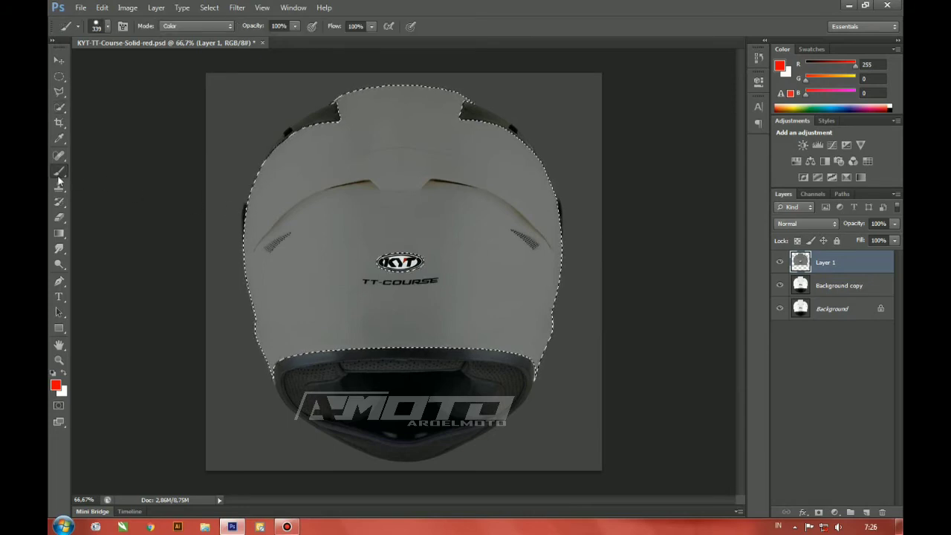
left_click(169, 27)
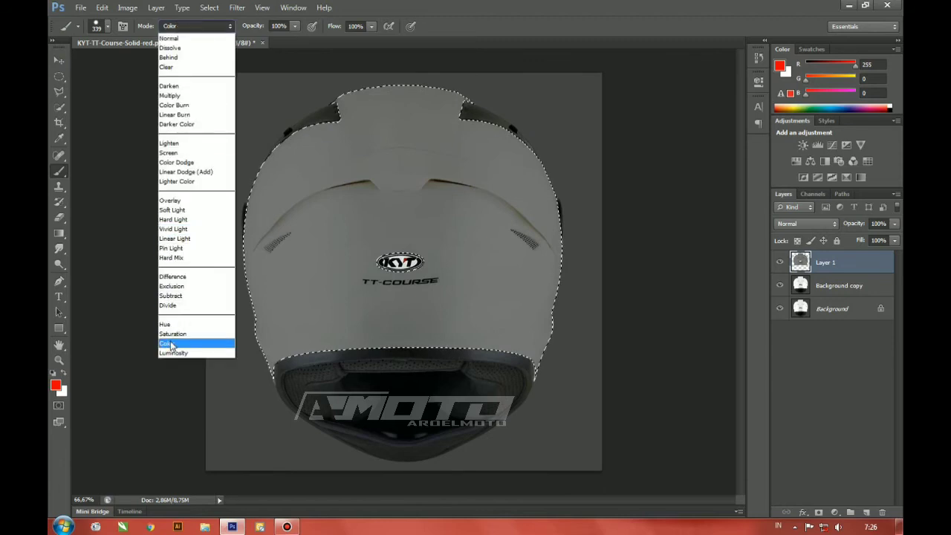
left_click(169, 344)
mouse_move(279, 248)
left_mouse_down()
mouse_move(295, 196)
mouse_move(327, 157)
mouse_move(391, 141)
left_mouse_up()
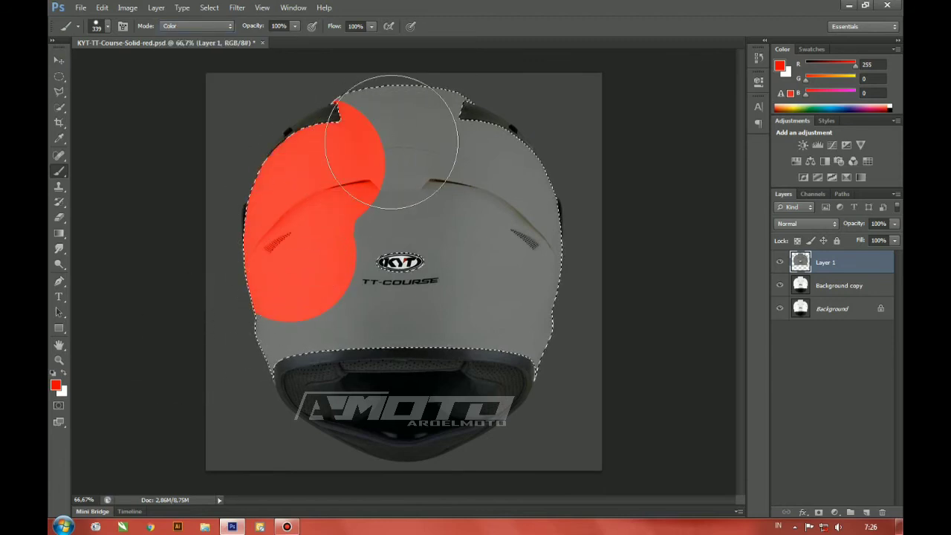
mouse_move(523, 183)
left_mouse_down()
mouse_move(546, 233)
mouse_move(551, 291)
mouse_move(540, 350)
mouse_move(497, 366)
mouse_move(295, 372)
mouse_move(221, 392)
mouse_move(296, 281)
mouse_move(430, 254)
mouse_move(536, 292)
mouse_move(518, 348)
left_mouse_up()
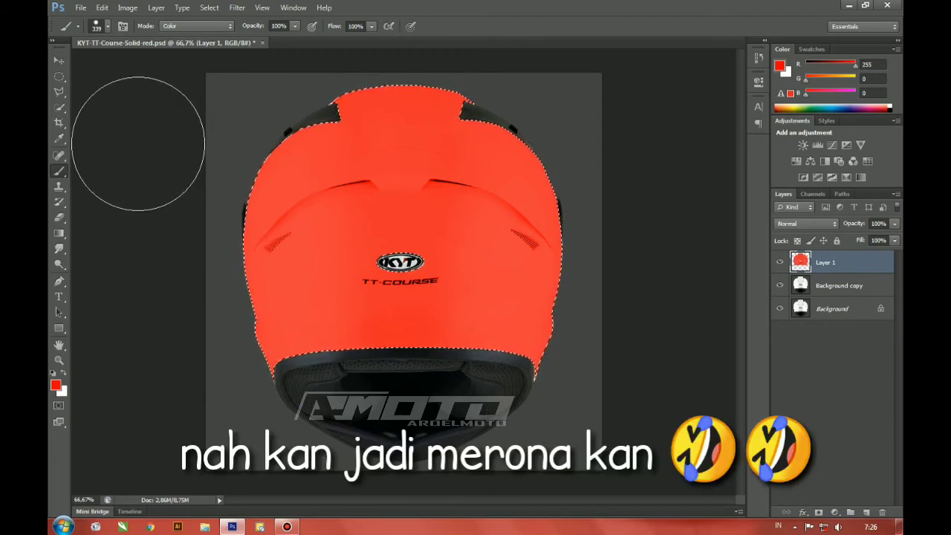
Step: Clear the shell selection and set Layer 1's blending mode to Darken
left_click(59, 90)
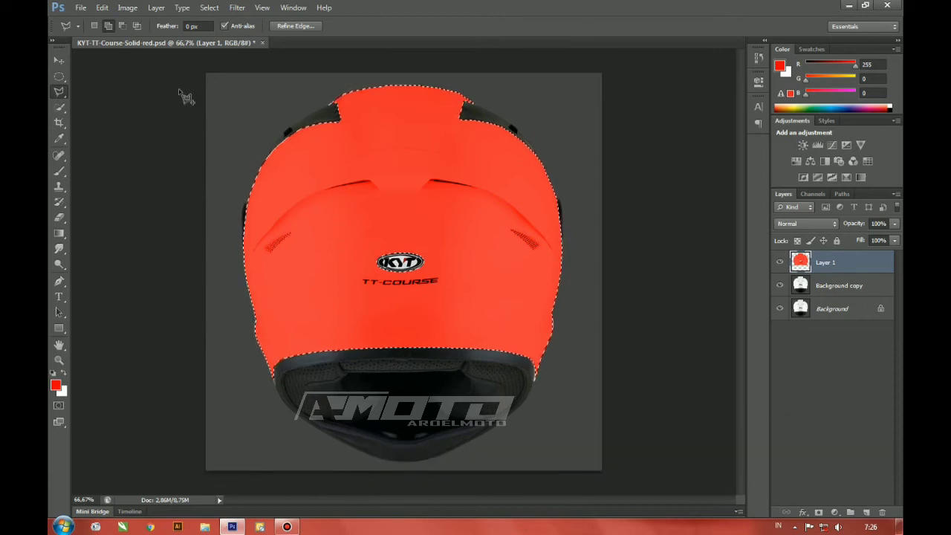
left_click(93, 28)
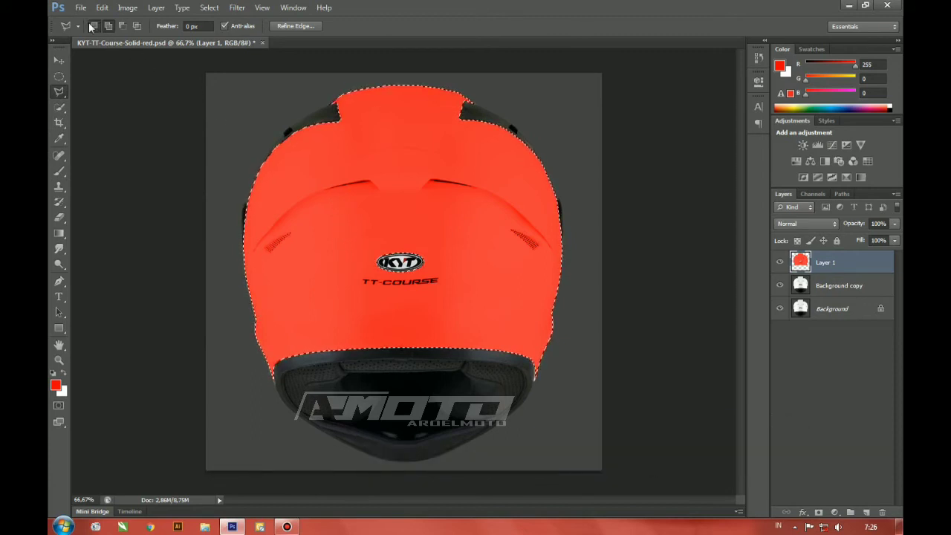
left_click(370, 224)
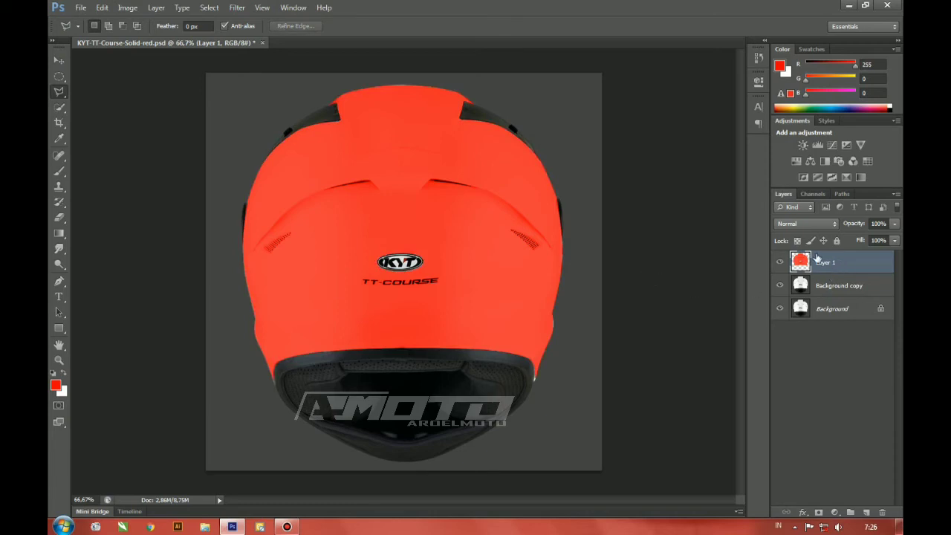
left_click(810, 224)
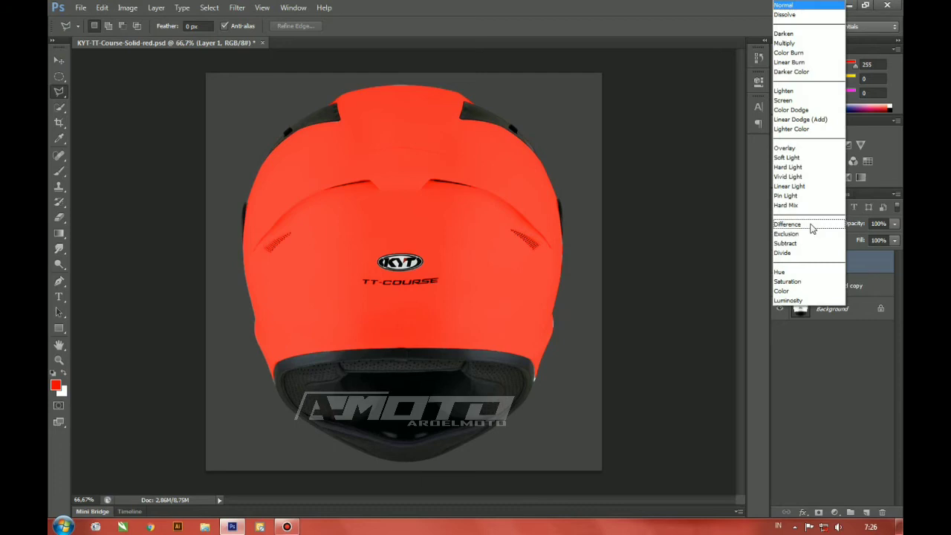
left_click(785, 35)
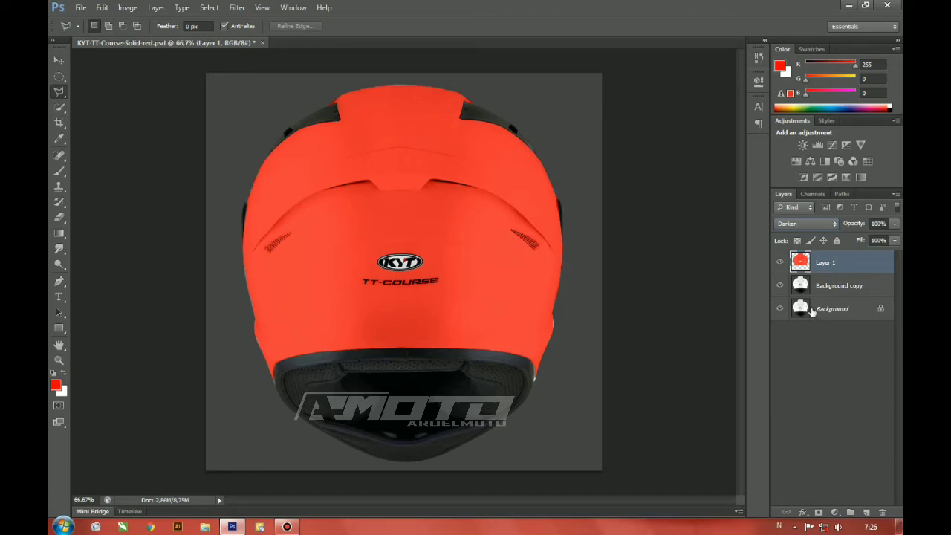
Step: Outline the shell's pointed lower-right tip, including its unpainted white end, with the Polygonal Lasso tool
key("ctrl+plus")
key("ctrl+plus")
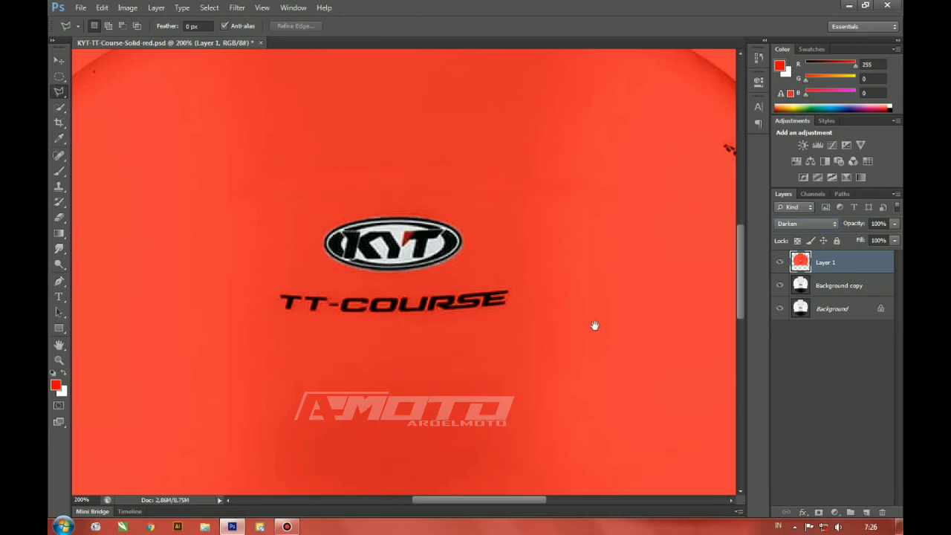
left_click_drag(592, 324, 406, 187)
left_click_drag(512, 300, 479, 188)
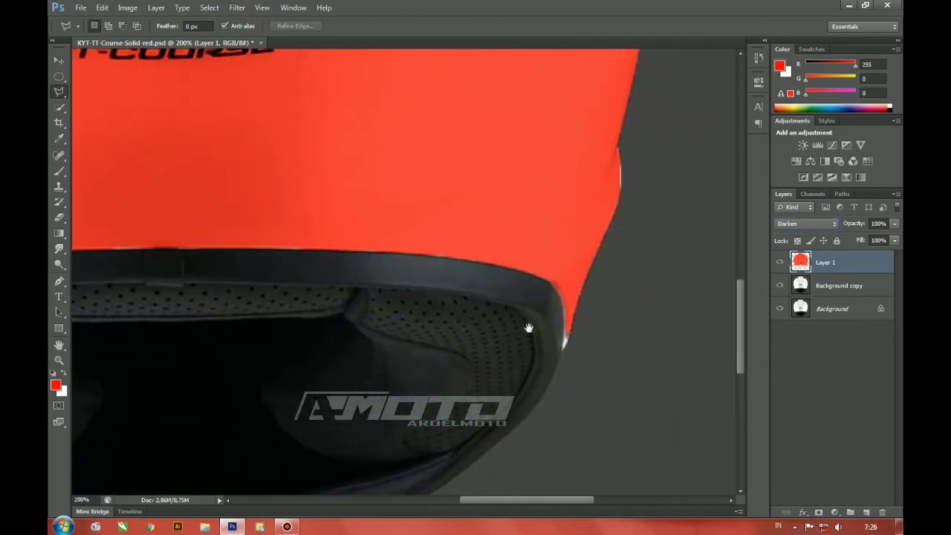
left_click(57, 92)
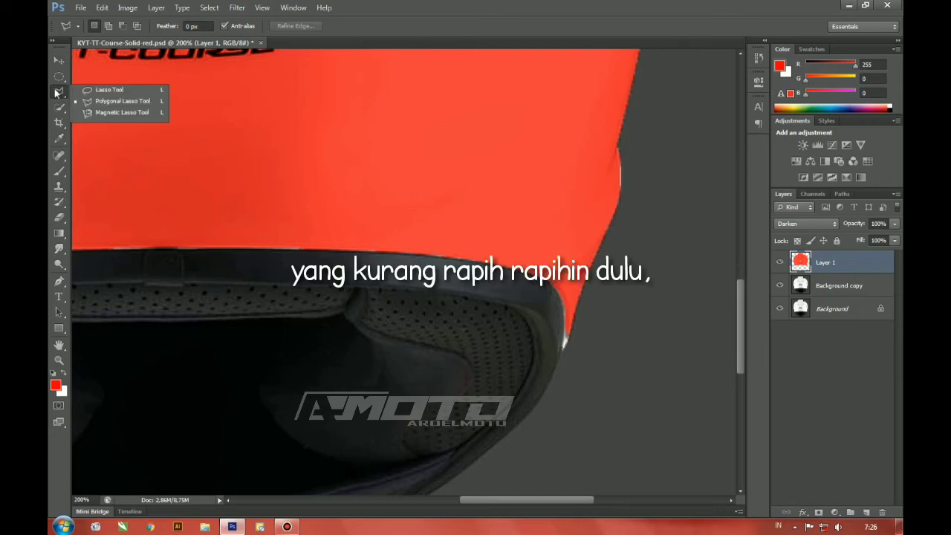
left_click(57, 92)
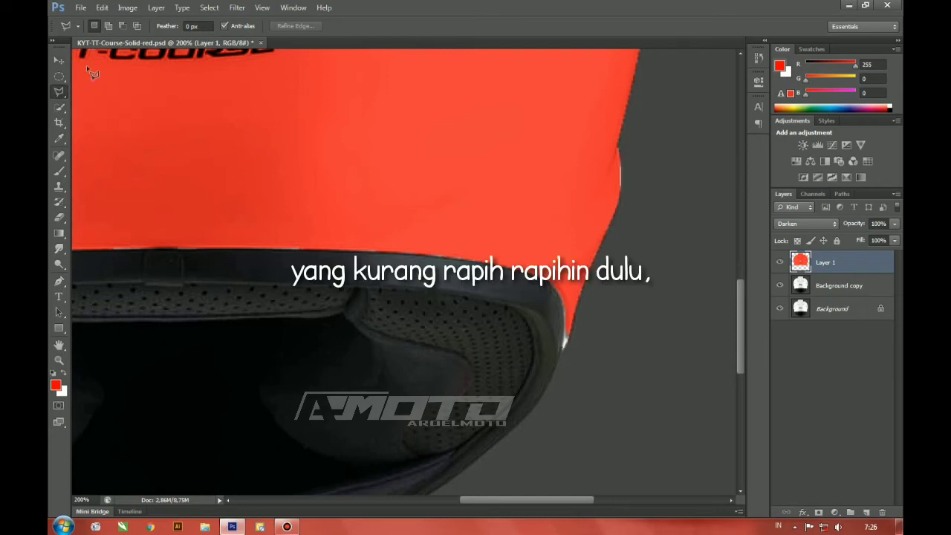
left_click(95, 25)
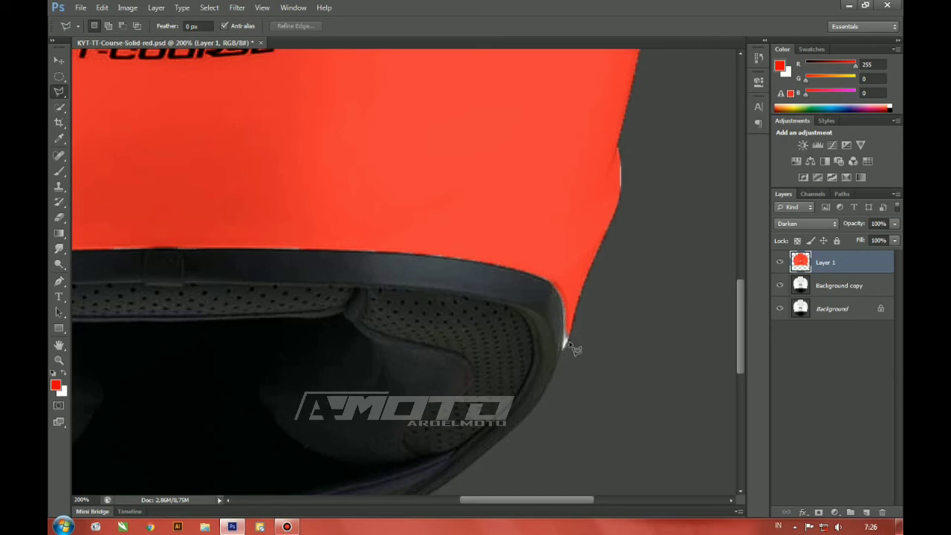
left_click(572, 317)
double_click(577, 293)
left_click(60, 171)
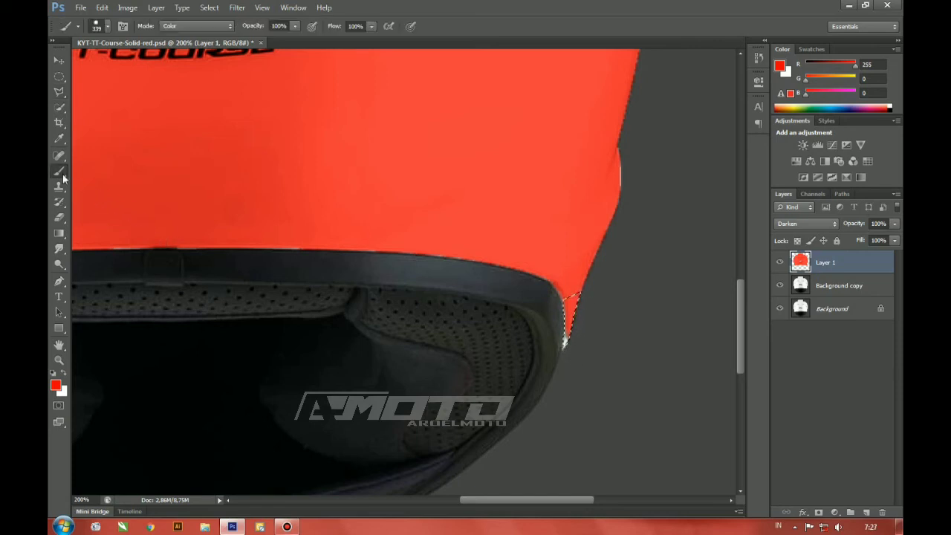
left_click(172, 26)
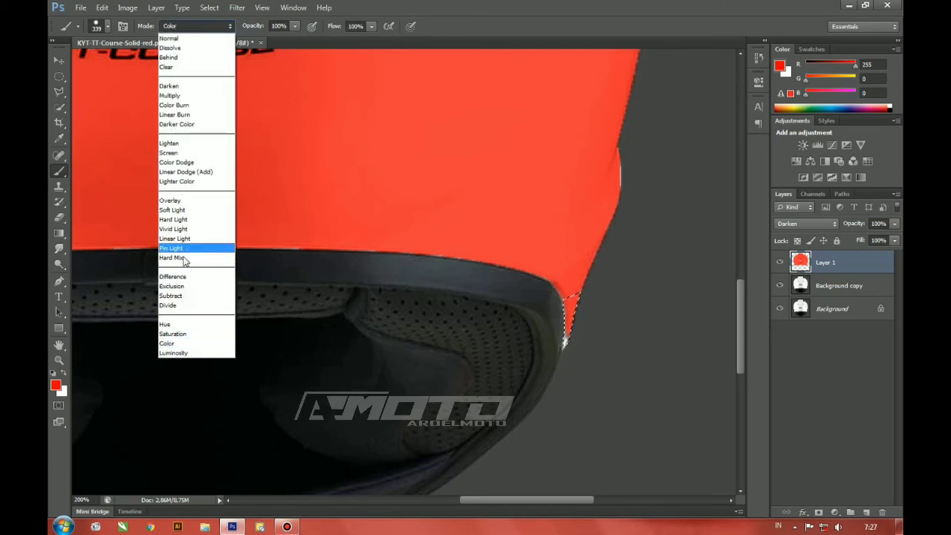
left_click(182, 38)
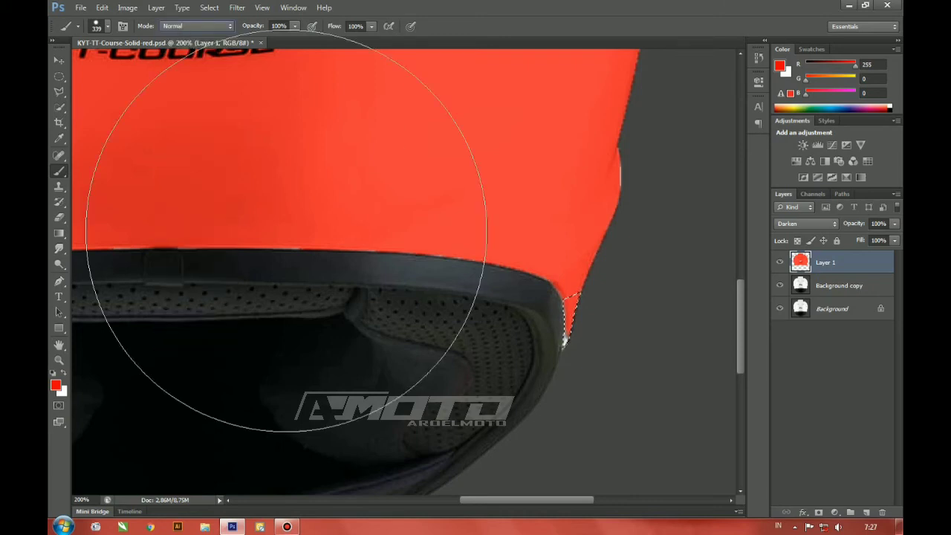
left_click_drag(591, 413, 590, 407)
key("ctrl+z")
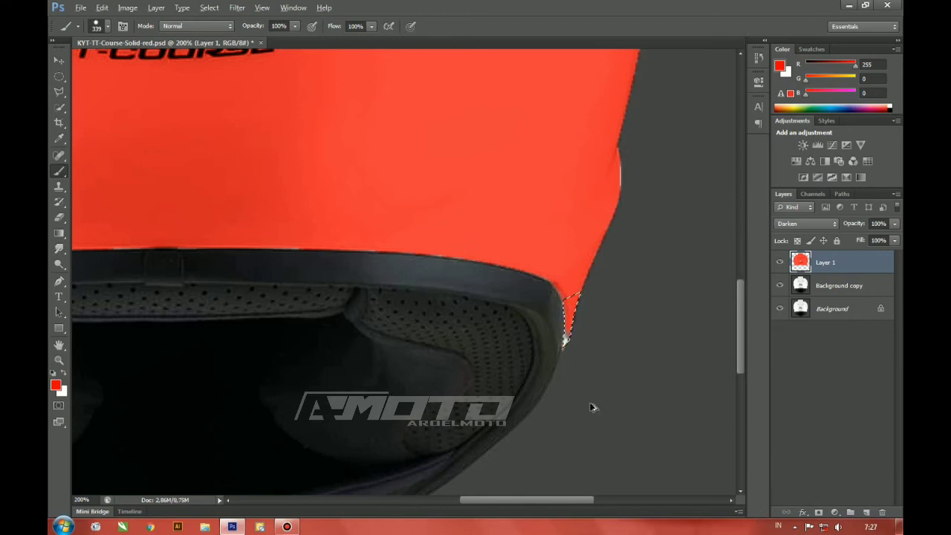
Step: Smudge the red over the white end of the selected shell tip at 50% strength
left_click(59, 248)
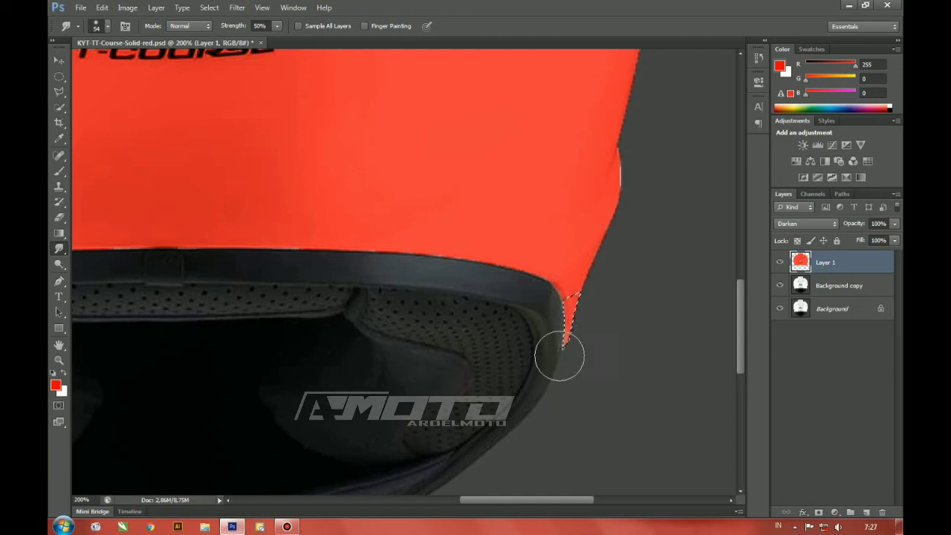
left_click_drag(325, 299, 653, 343)
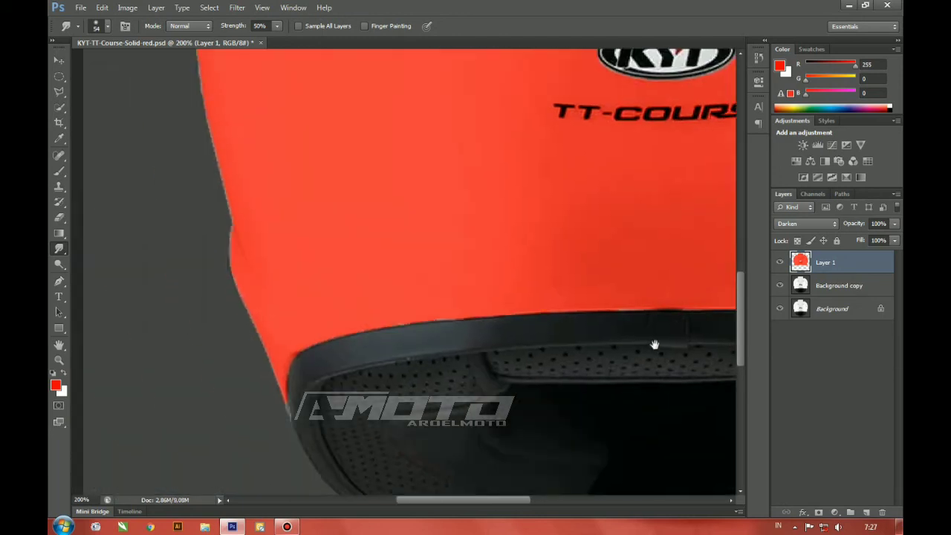
left_click_drag(441, 314, 339, 384)
left_click_drag(471, 176, 448, 299)
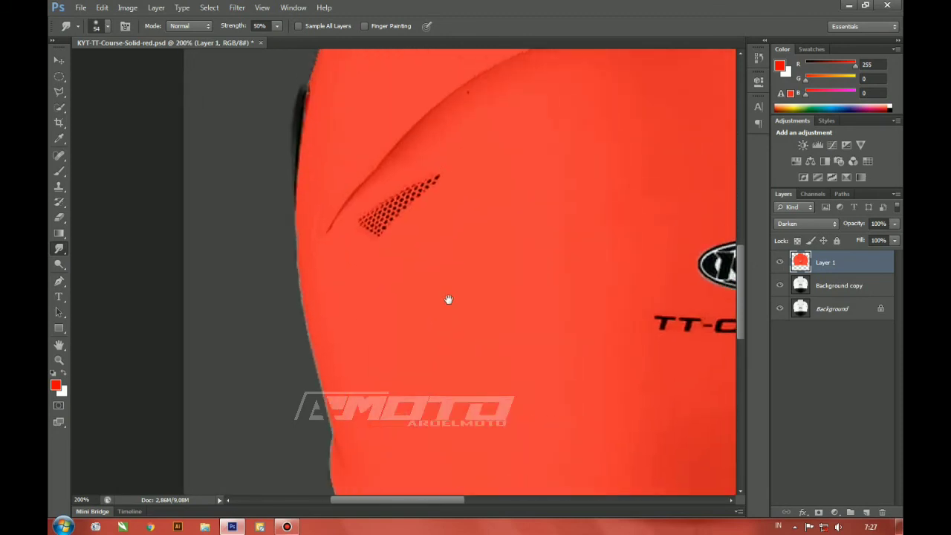
left_click_drag(499, 135, 391, 456)
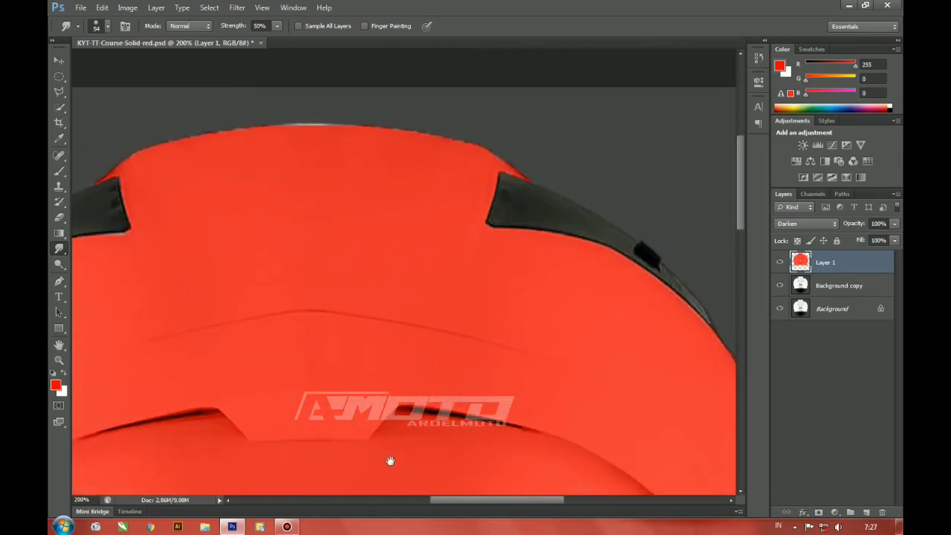
Step: Clear the selection around the shell tip using the Polygonal Lasso tool
left_click(59, 91)
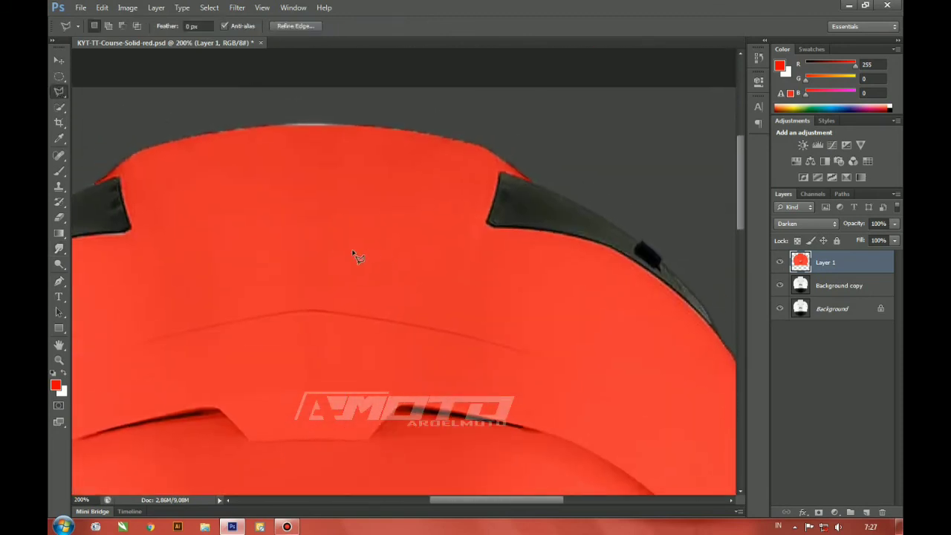
double_click(409, 322)
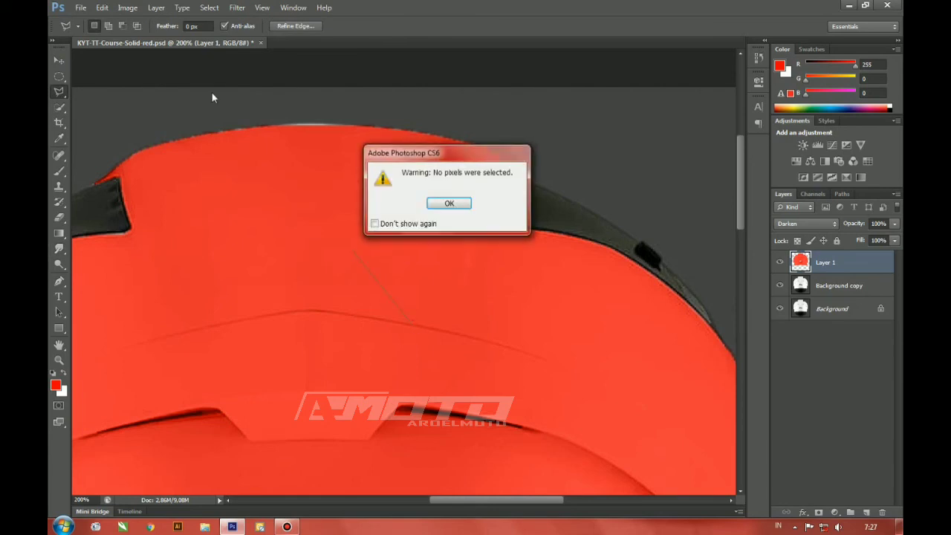
left_click(460, 209)
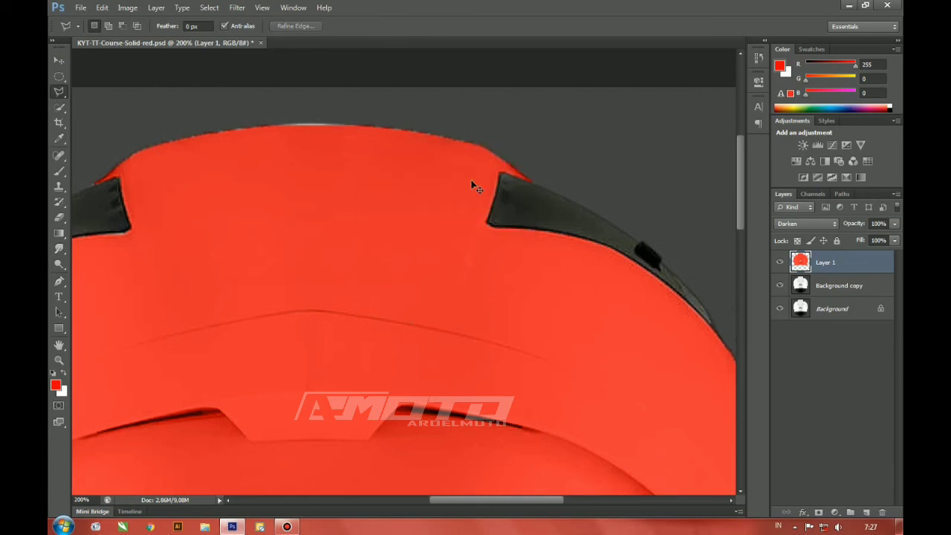
Step: Strengthen Layer 1's contrast with a Levels adjustment, raising the black input level to 39
key("ctrl+minus")
key("ctrl+minus")
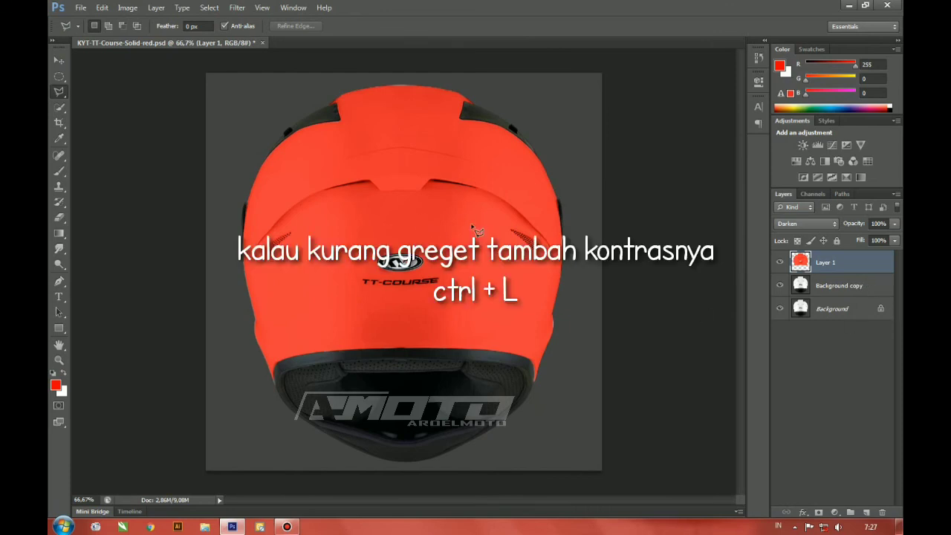
key("ctrl+l")
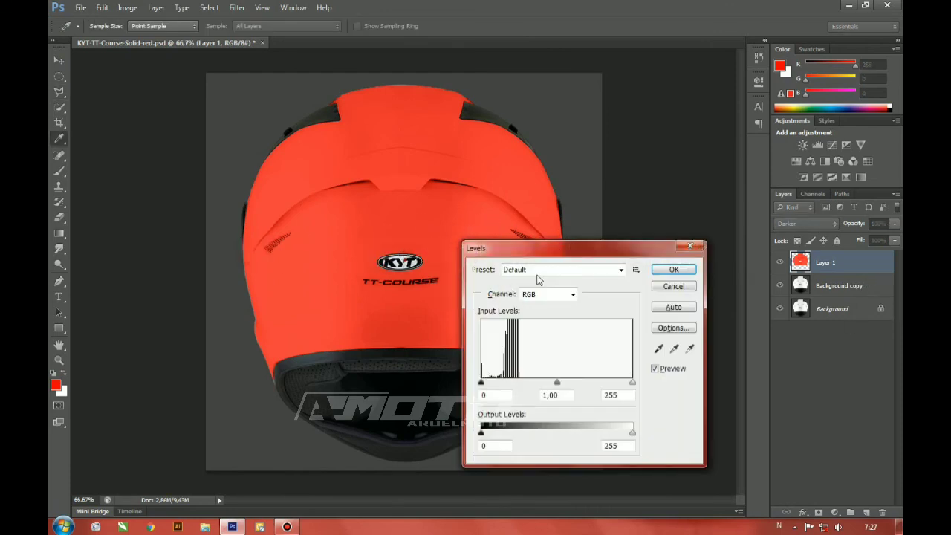
left_click_drag(482, 382, 504, 385)
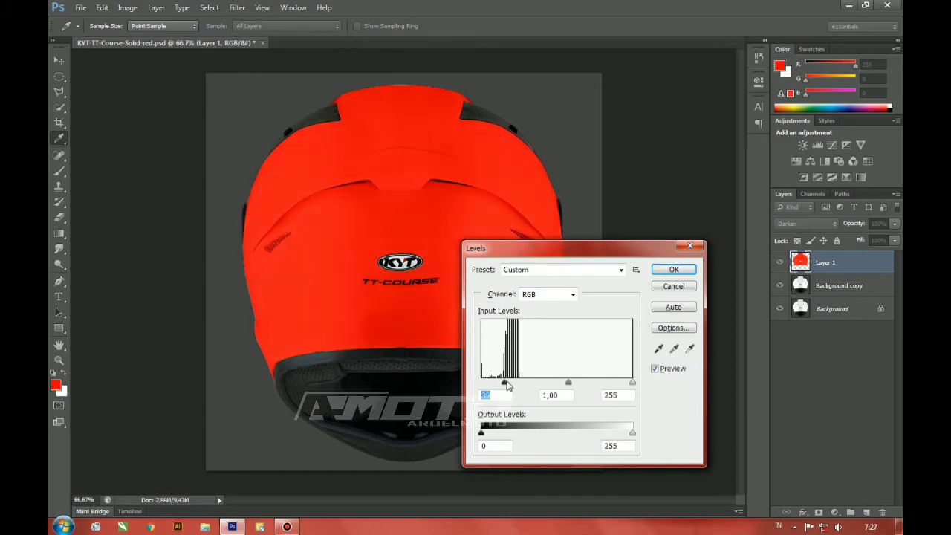
left_click(669, 272)
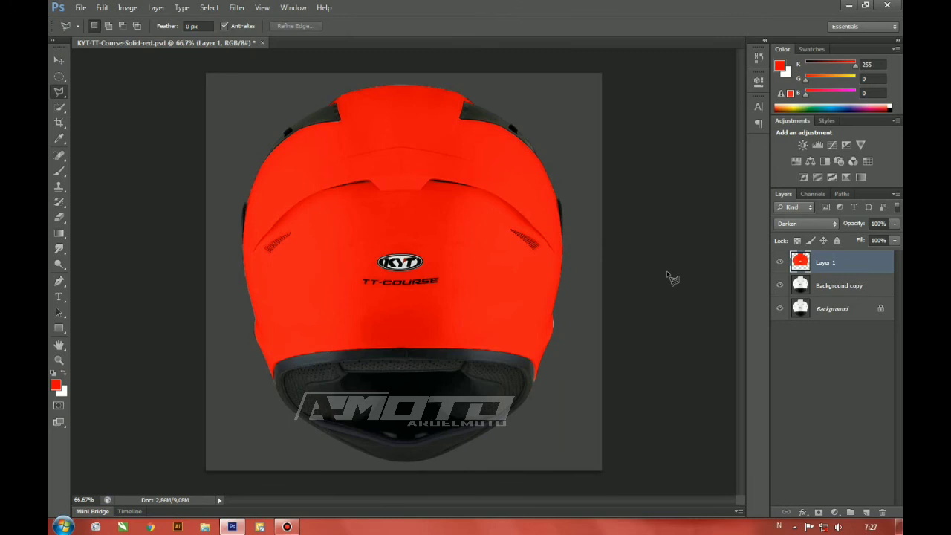